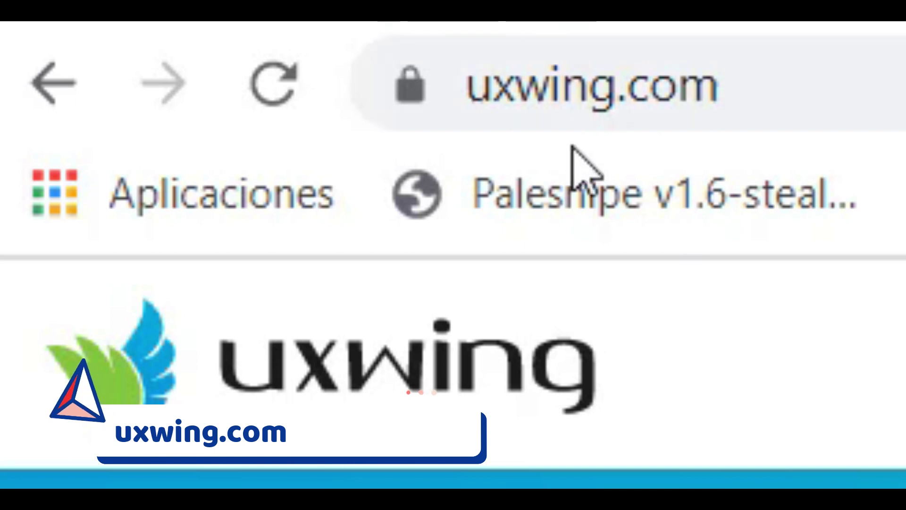
- Browse the icon sets on uxwing.com and open the Twitch Round Color icon from the social media set
scroll(891, 303, down, 12)
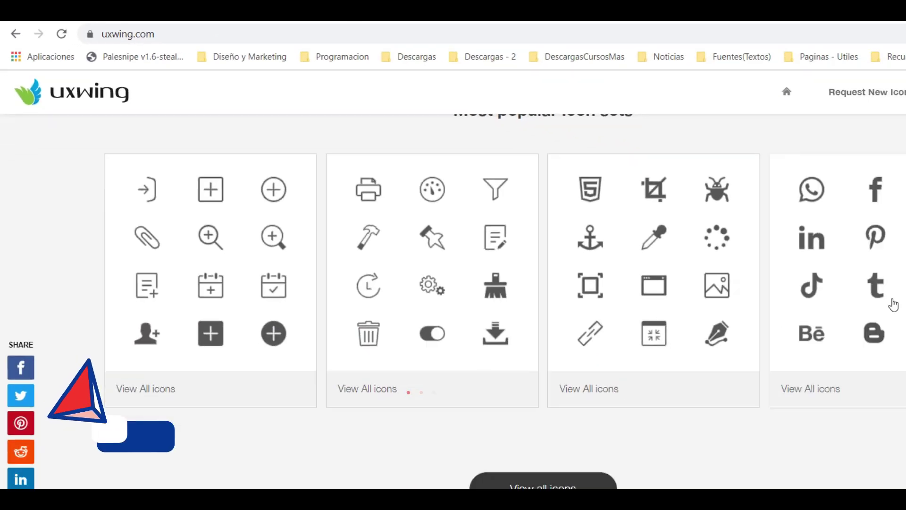
scroll(763, 234, up, 8)
scroll(764, 233, up, 3)
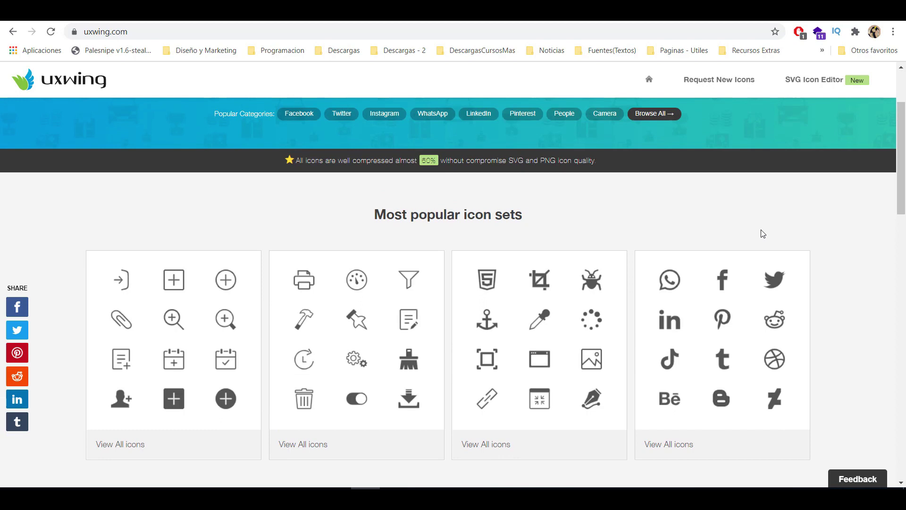
scroll(542, 288, down, 1)
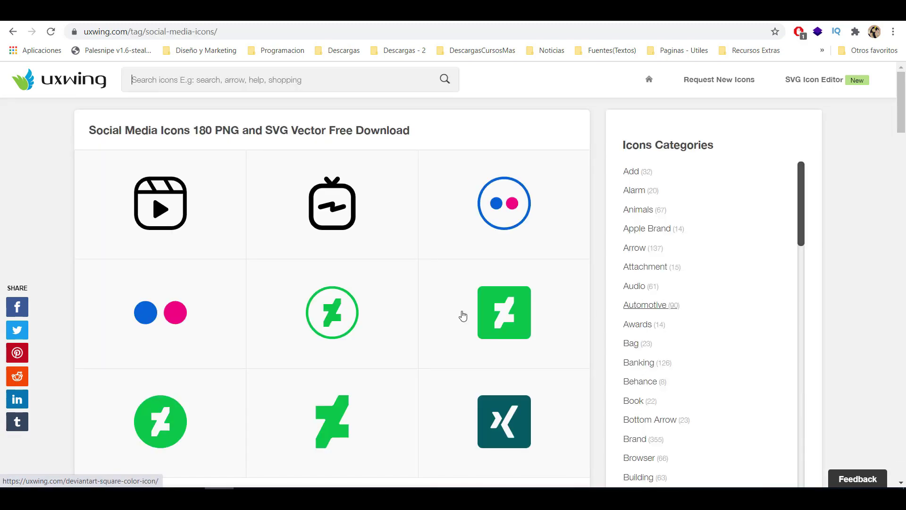
scroll(201, 314, down, 5)
scroll(200, 314, down, 8)
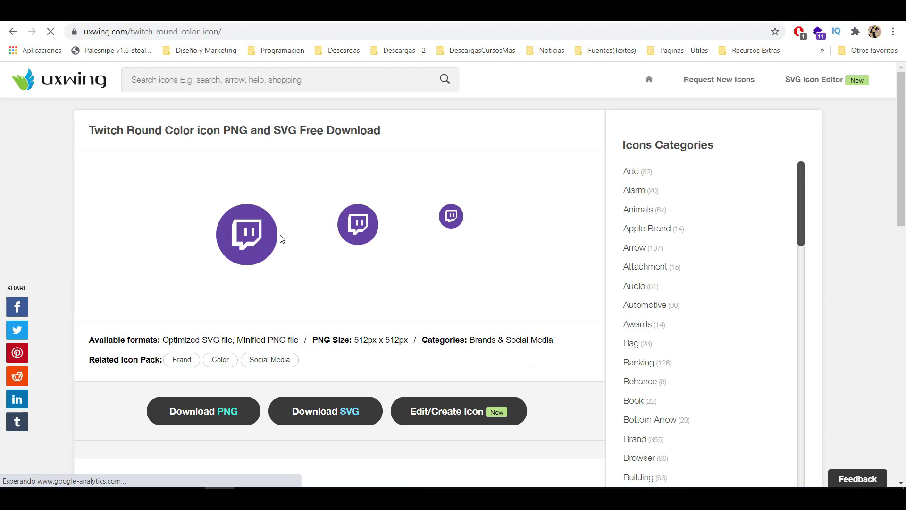
- Review the Twitch Round Color icon's formats and size, and download it as an SVG file
drag(494, 334, 579, 338)
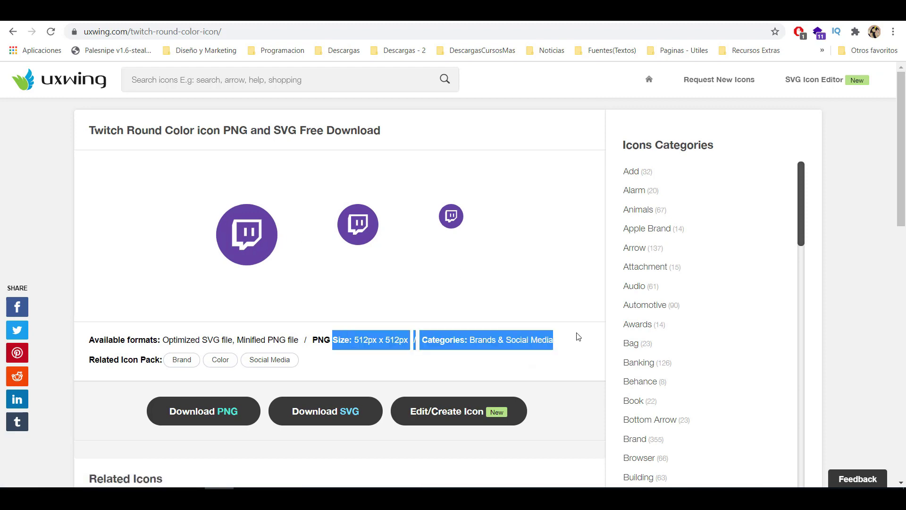
click(578, 335)
scroll(578, 336, down, 1)
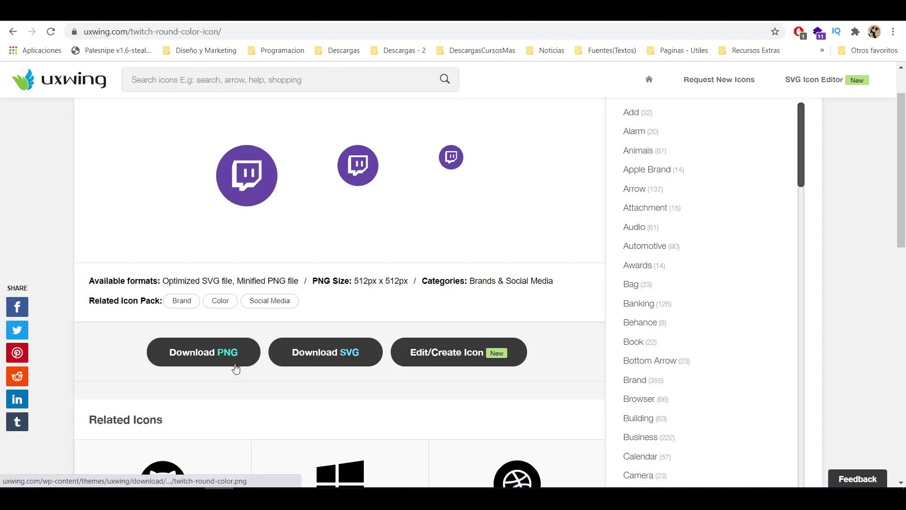
click(332, 360)
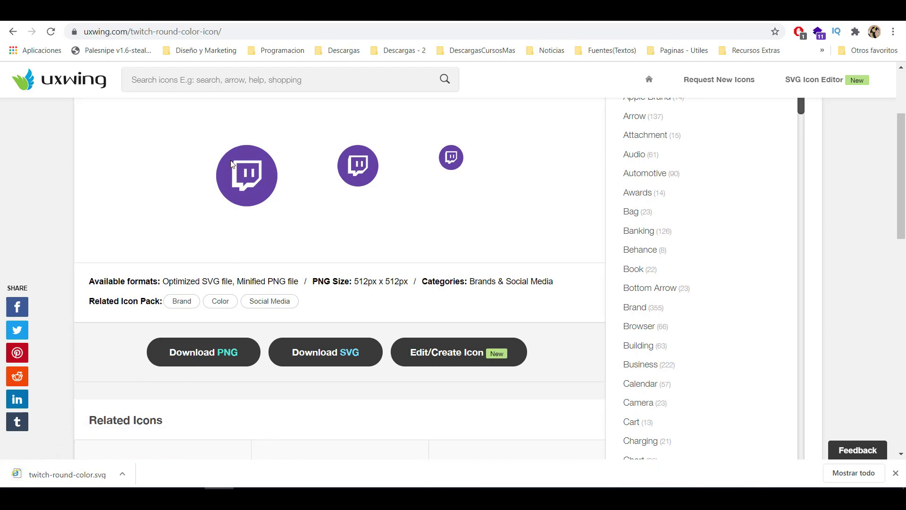
scroll(263, 213, up, 3)
scroll(244, 288, down, 3)
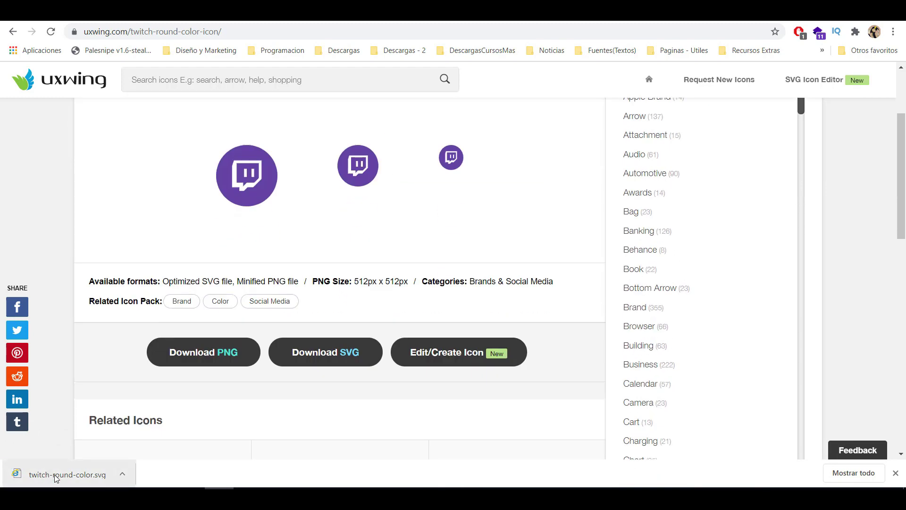
- Open the downloaded twitch-round-color.svg in Illustrator and close the alert-triangle.svg document
drag(56, 477, 516, 255)
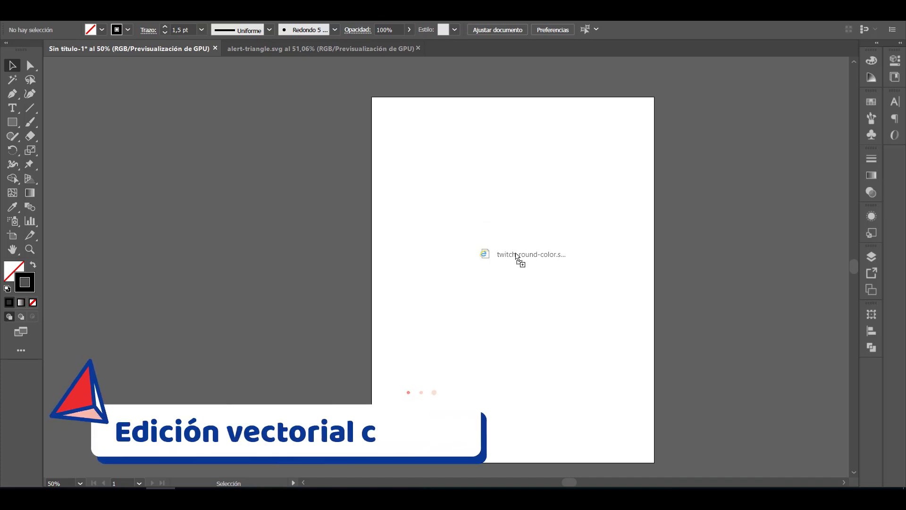
drag(516, 255, 510, 268)
click(178, 140)
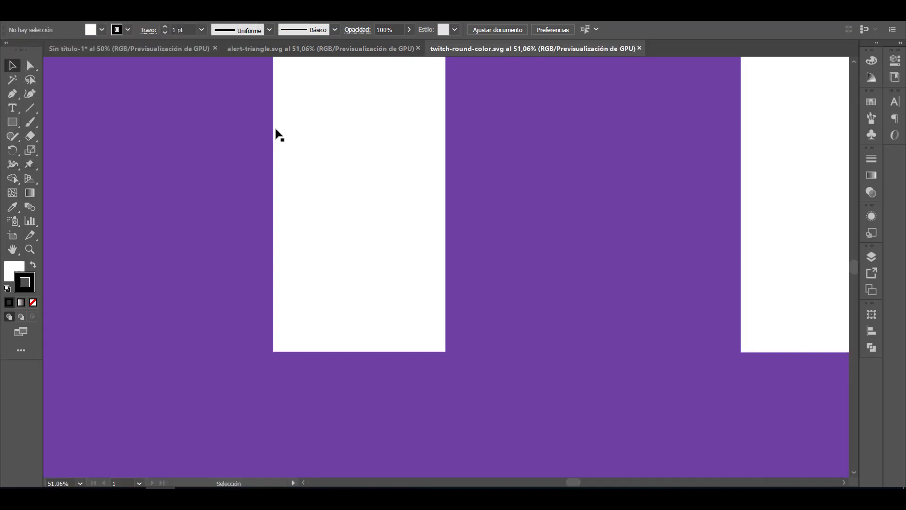
click(419, 48)
- Bring the Twitch icon from its SVG document into the Sin título-1 document and scale it down to fit the artboard
click(518, 205)
scroll(518, 205, down, 5)
scroll(519, 209, down, 5)
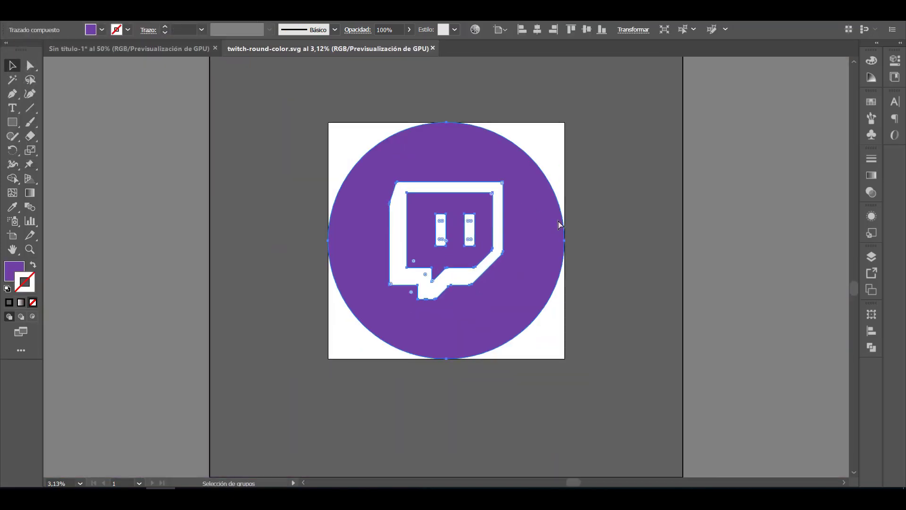
key(ctrl+shift+a)
drag(506, 268, 544, 218)
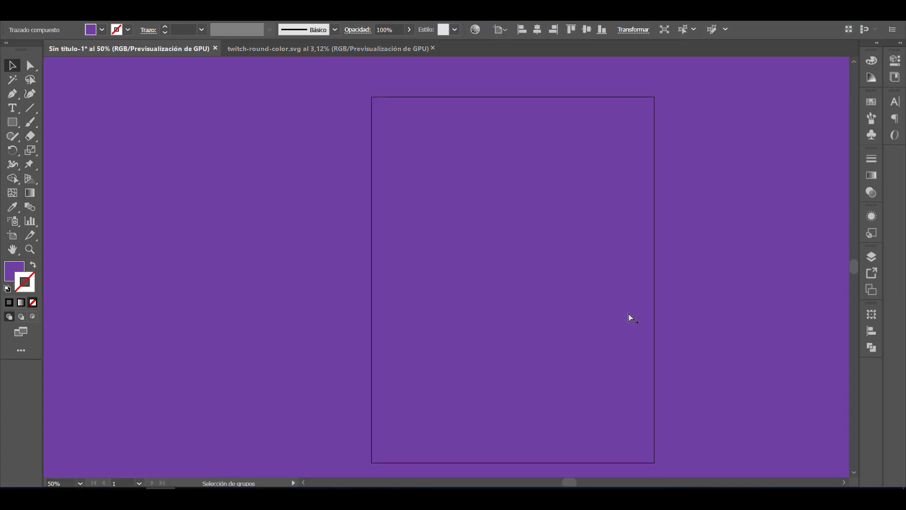
scroll(629, 316, down, 6)
drag(640, 405, 519, 405)
drag(589, 438, 520, 381)
- Examine the edges of the vector Twitch icon at high magnification
scroll(526, 386, up, 10)
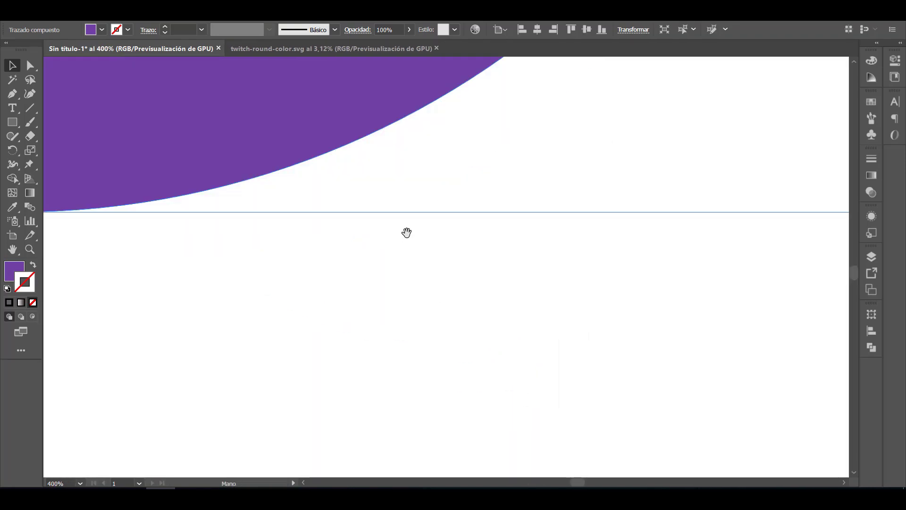
drag(321, 101, 530, 368)
drag(397, 71, 522, 306)
scroll(466, 212, up, 6)
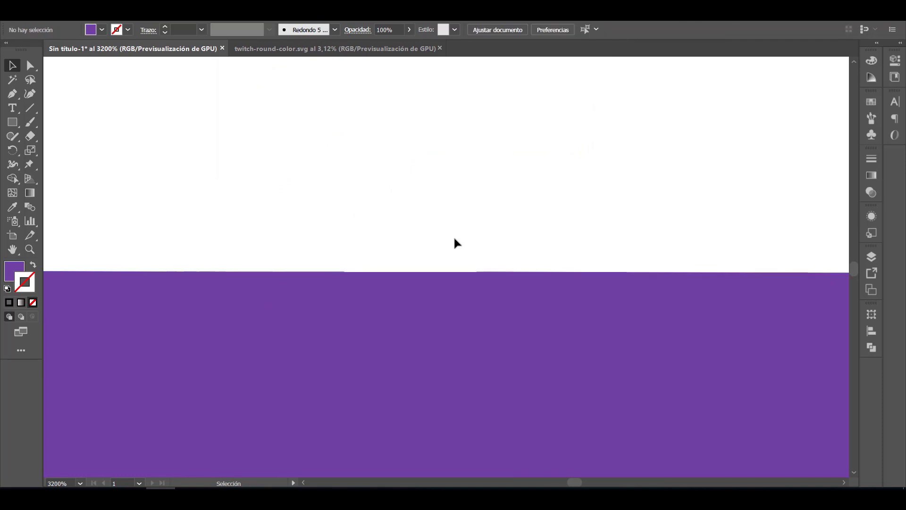
click(468, 214)
scroll(354, 307, down, 3)
drag(334, 297, 589, 282)
scroll(364, 293, down, 8)
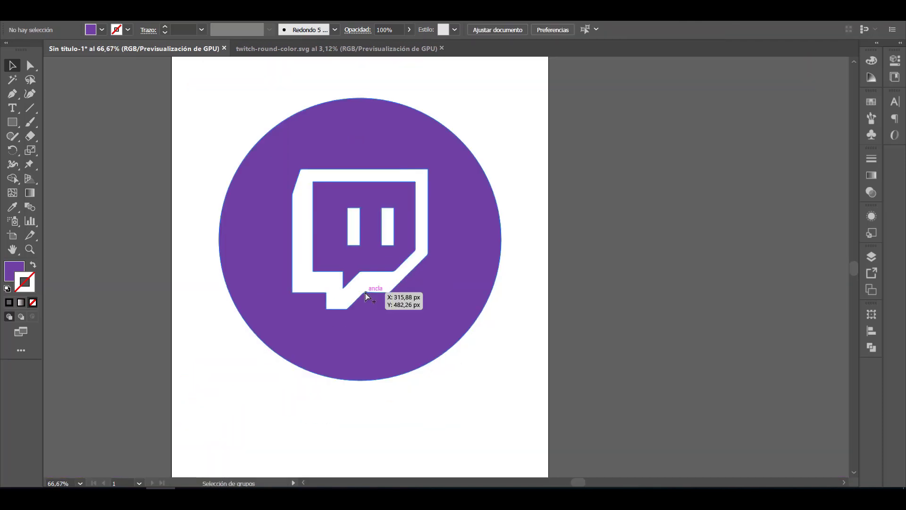
- Download the Twitch icon as PNG from the browser and place it beside the vector version in Illustrator
key(alt+Tab)
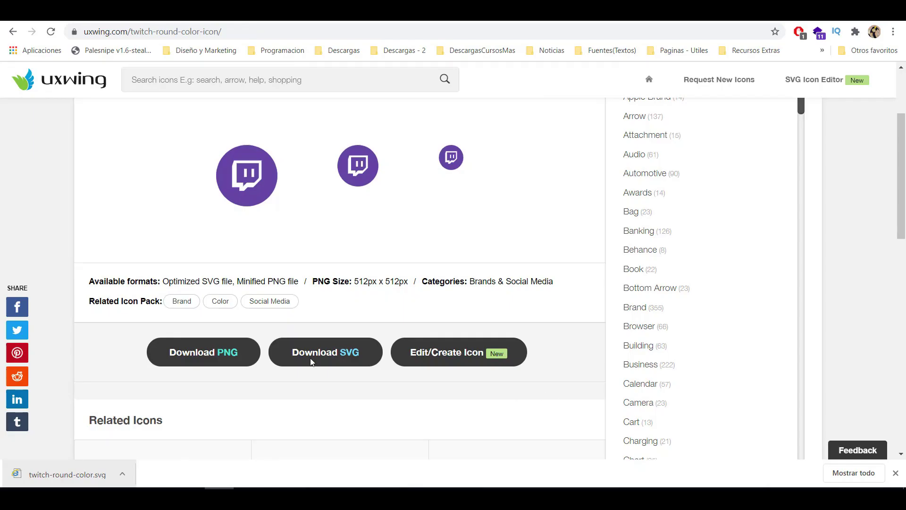
click(192, 355)
key(alt+Tab)
drag(52, 476, 645, 260)
click(621, 437)
- Scale down the vector and PNG Twitch icons and arrange them side by side on the artboard, vector first
drag(369, 274, 298, 265)
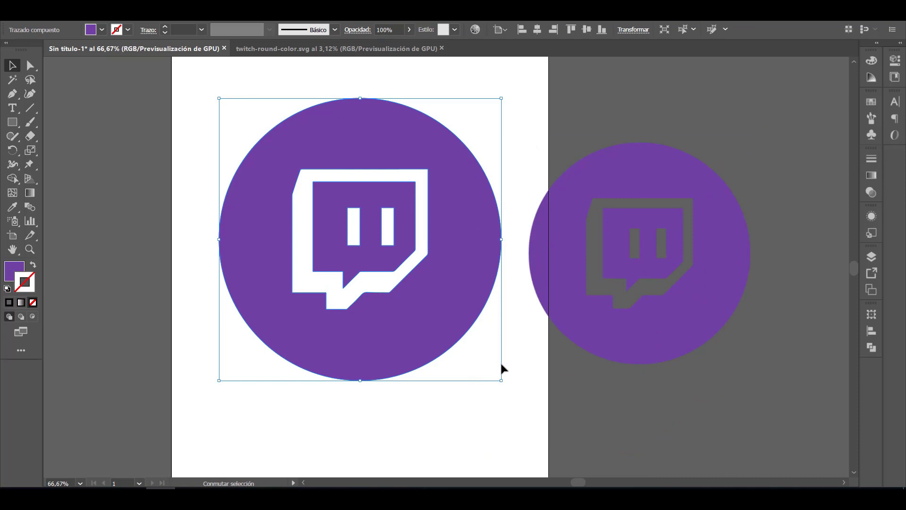
drag(501, 381, 327, 206)
drag(293, 182, 249, 232)
click(718, 326)
drag(763, 376, 716, 330)
drag(673, 284, 491, 265)
click(354, 292)
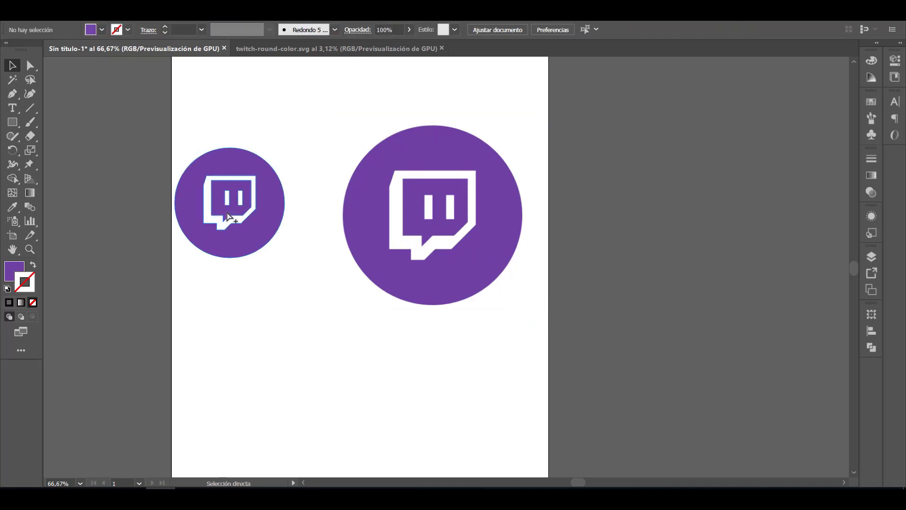
- Compare the edge sharpness of the vector and PNG Twitch icons at high magnification
alt+scroll(241, 227, up, 2)
scroll(241, 227, up, 2)
scroll(222, 241, up, 6)
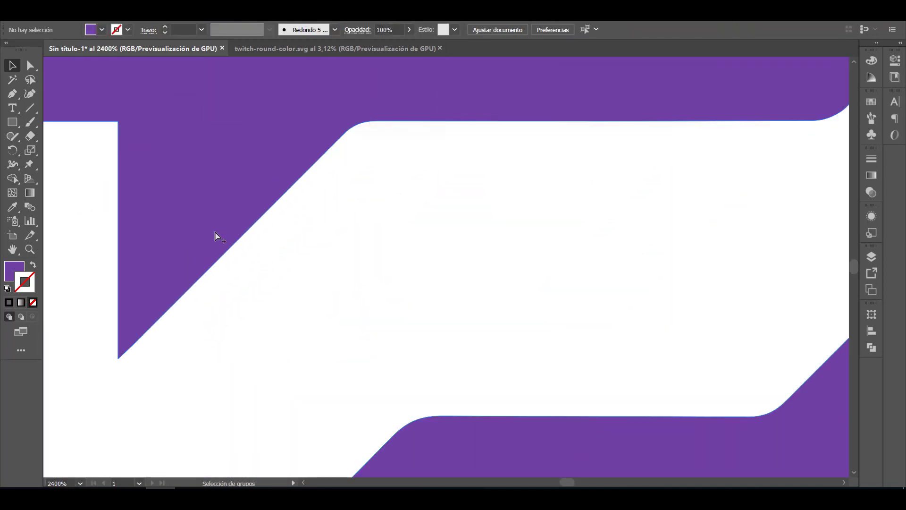
scroll(538, 255, down, 5)
scroll(556, 243, up, 2)
scroll(679, 299, up, 1)
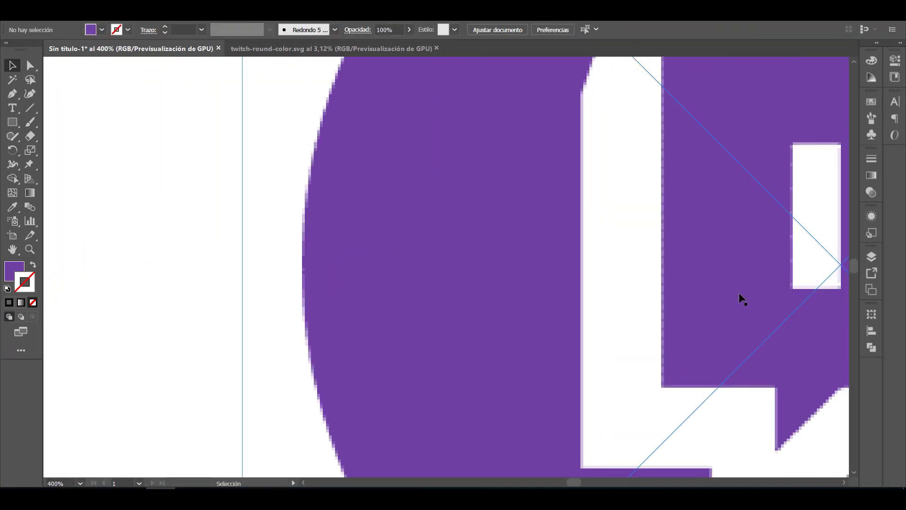
scroll(661, 350, up, 2)
scroll(661, 345, down, 3)
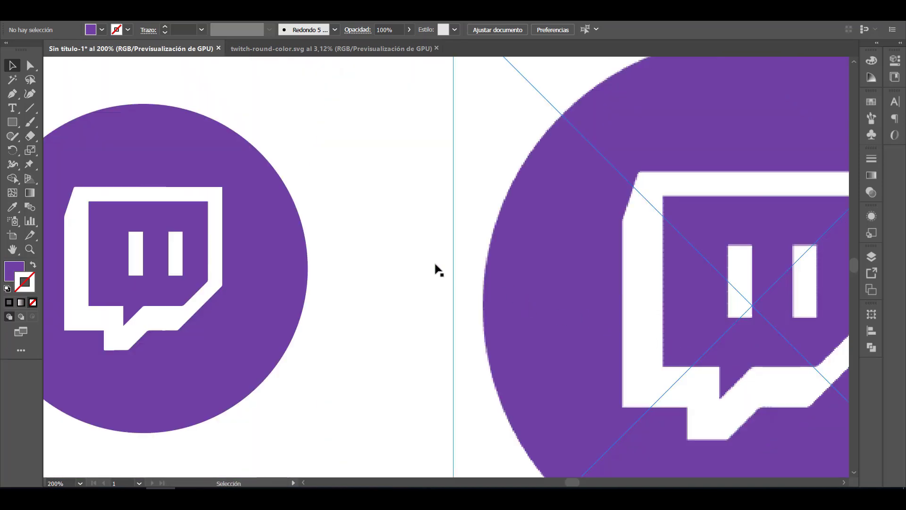
scroll(425, 265, left, 1)
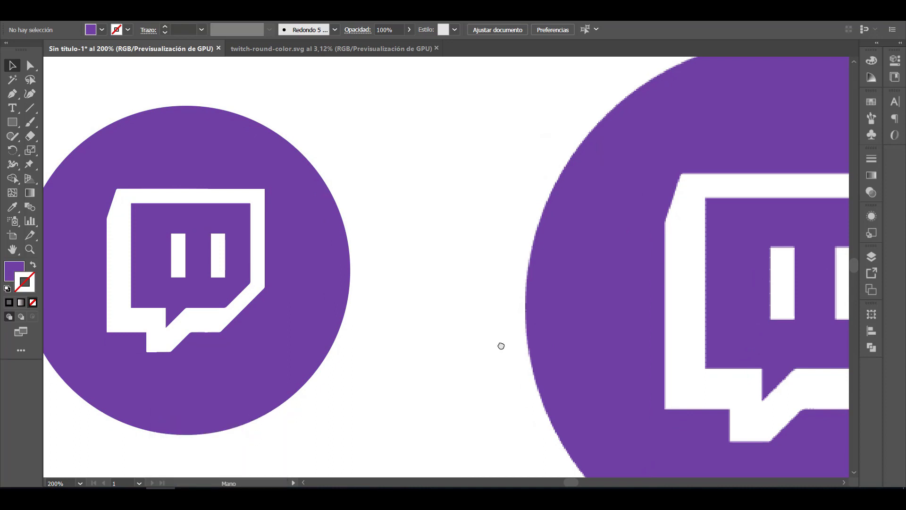
scroll(481, 346, left, 1)
scroll(505, 348, down, 2)
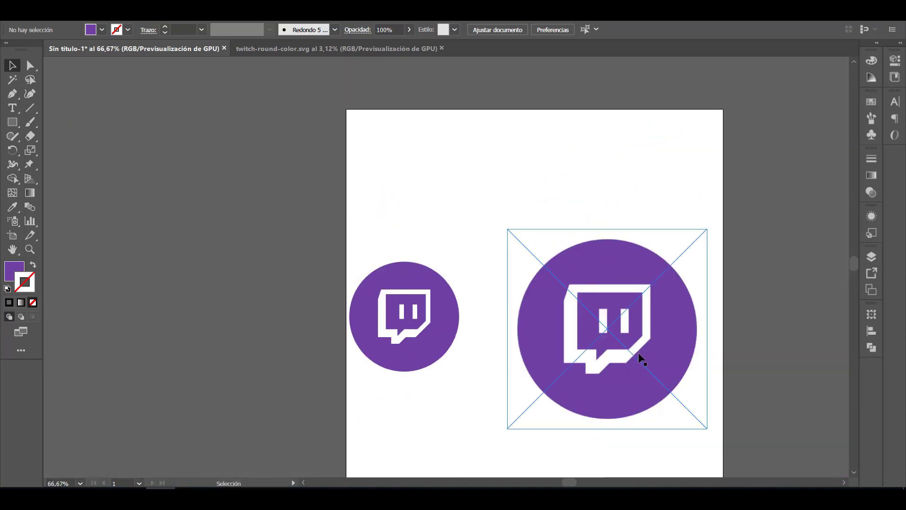
- Switch back to the browser and look through the popular icon sets on the uxwing home page
key(alt+Tab)
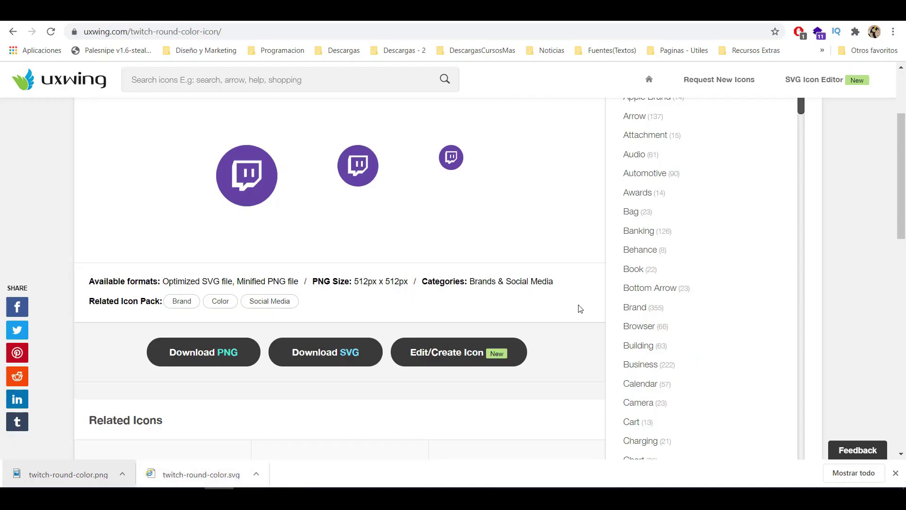
scroll(577, 293, up, 3)
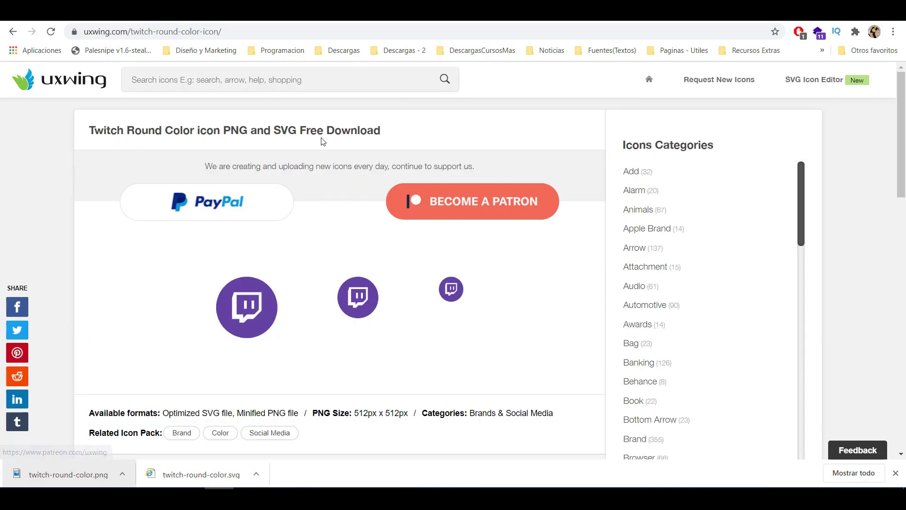
click(54, 89)
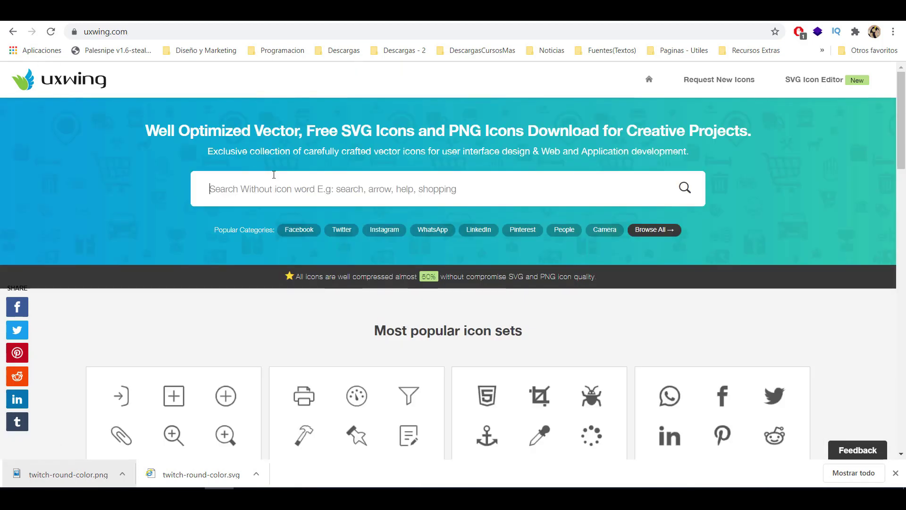
scroll(553, 298, down, 6)
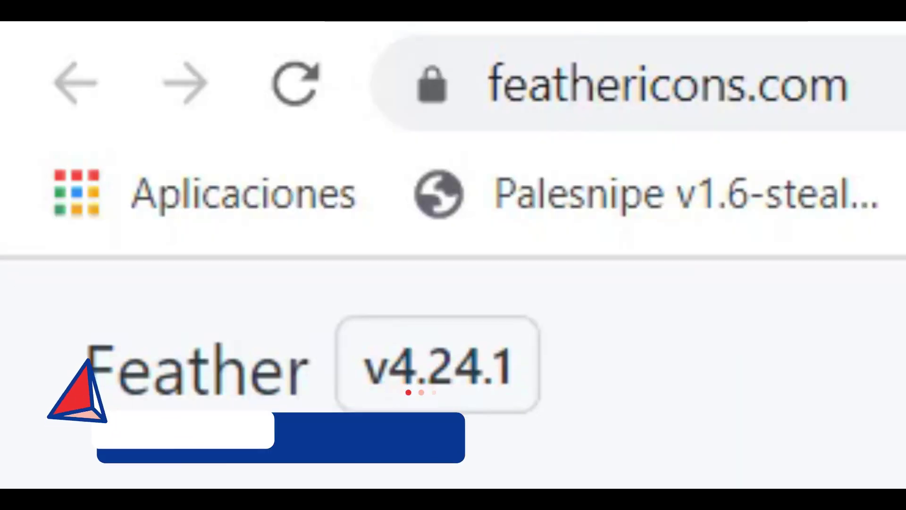
scroll(453, 373, down, 2)
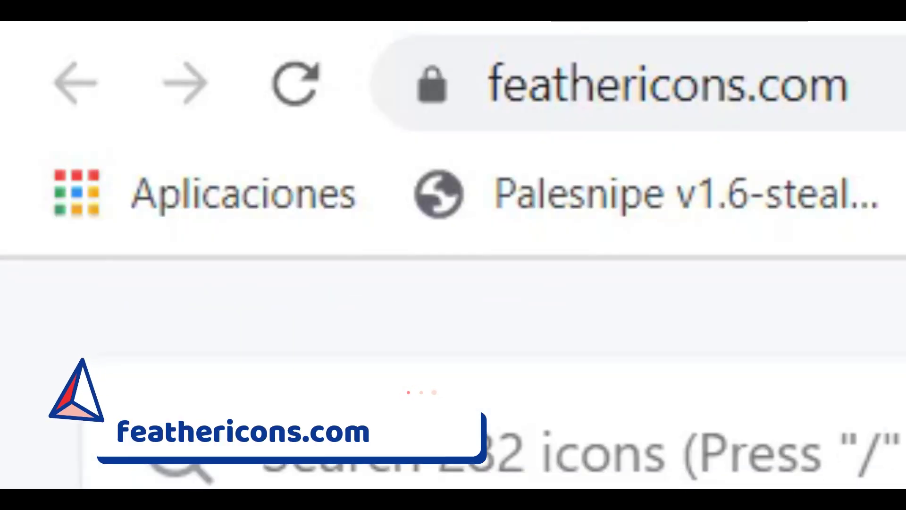
- Download the alert-octagon icon from feathericons.com and open its SVG file in Illustrator
scroll(453, 373, up, 5)
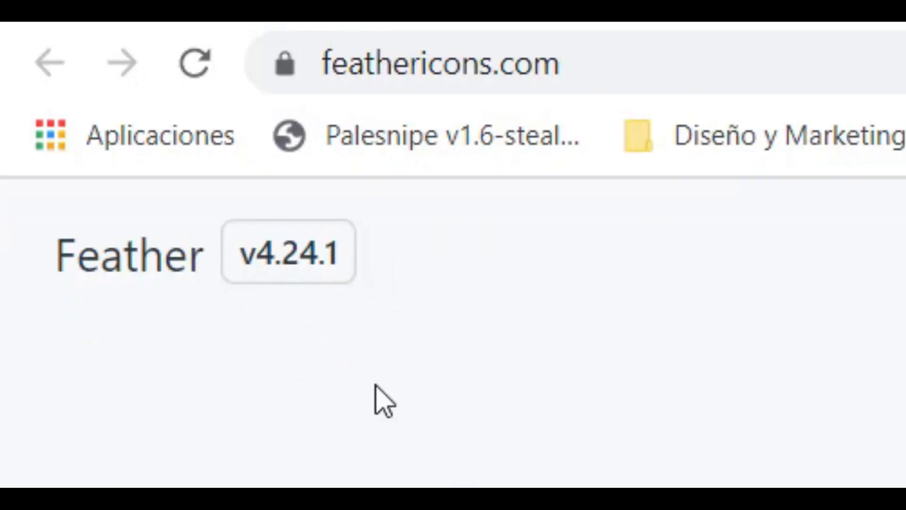
scroll(384, 401, down, 3)
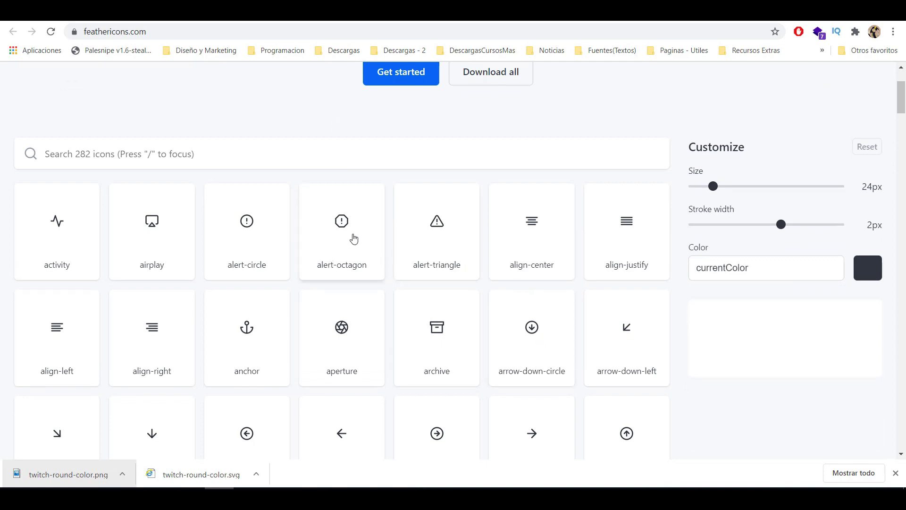
click(358, 243)
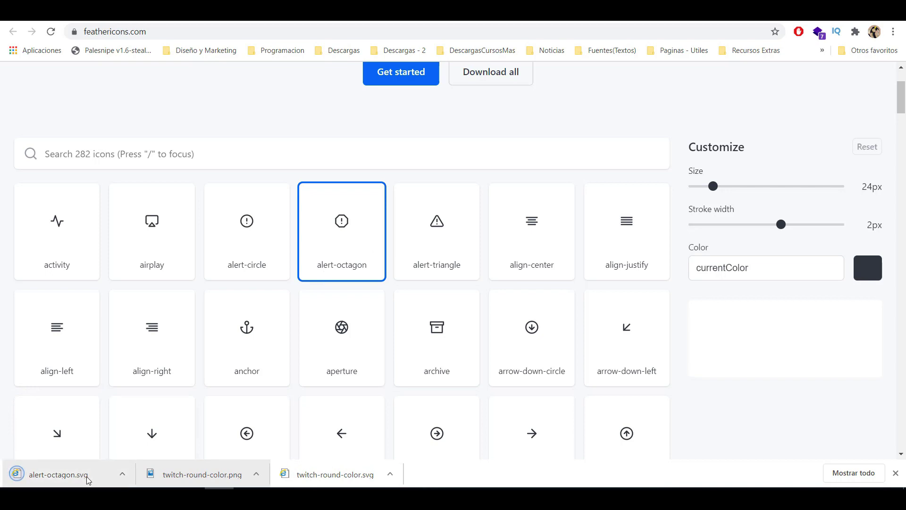
drag(65, 478, 542, 52)
click(170, 138)
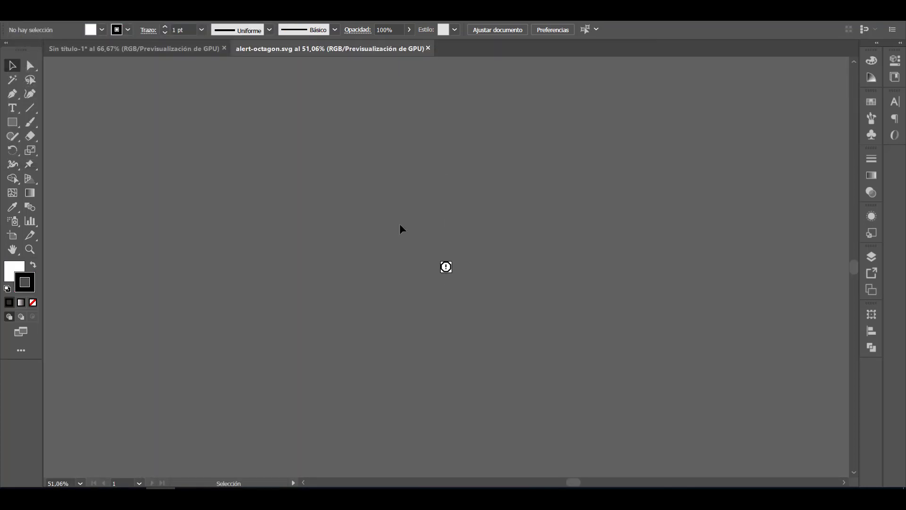
- Scale down both Twitch icons together in the Sin título-1 document to free space on the artboard
click(164, 49)
key(ctrl+a)
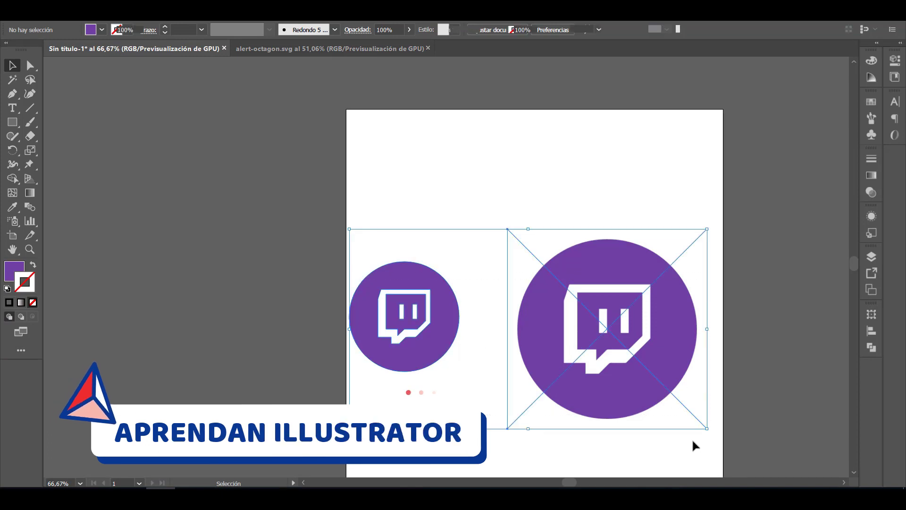
drag(705, 428, 563, 194)
click(644, 227)
- Bring the alert-octagon icon into the Sin título-1 document, enlarge it and inspect its edges up close
key(ctrl+Tab)
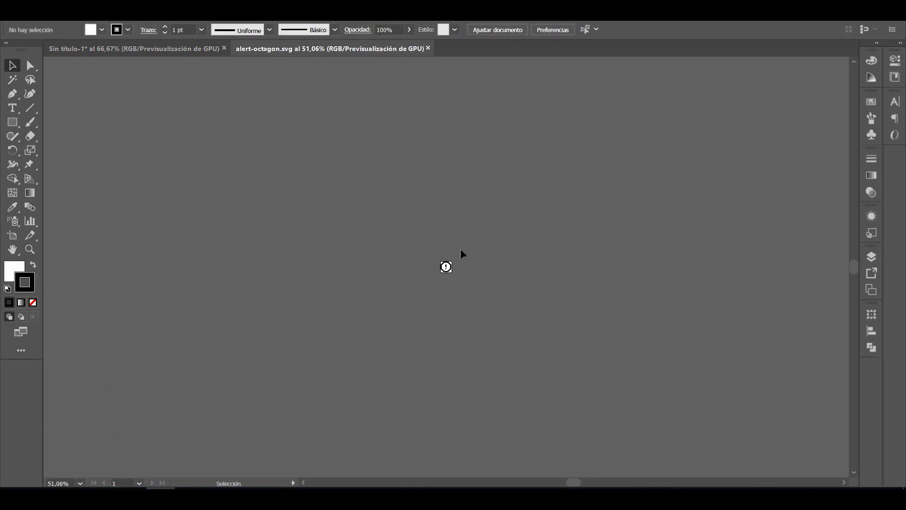
mouse_move(446, 267)
mouse_down()
mouse_move(415, 226)
mouse_move(199, 50)
mouse_move(533, 308)
mouse_move(639, 374)
mouse_up()
click(624, 366)
scroll(622, 370, up, 7)
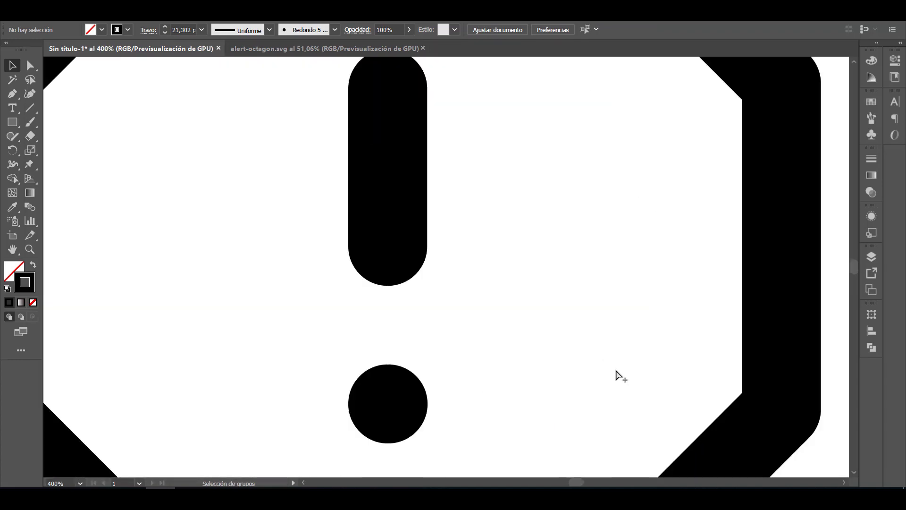
- Examine the enlarged alert-octagon icon on the Sin título-1 artboard at several zoom levels
scroll(316, 333, down, 4)
alt+scroll(292, 336, down, 3)
alt+scroll(285, 344, up, 2)
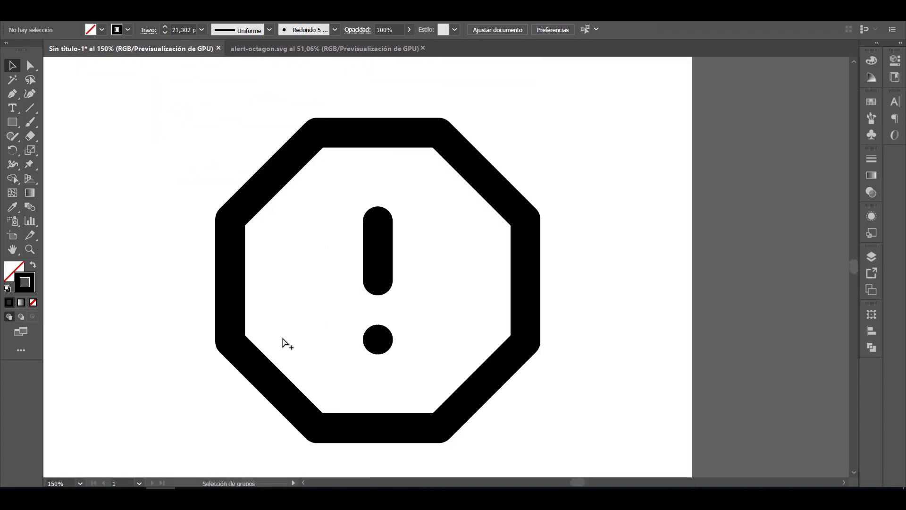
alt+scroll(471, 308, down, 2)
drag(312, 212, 645, 377)
click(378, 393)
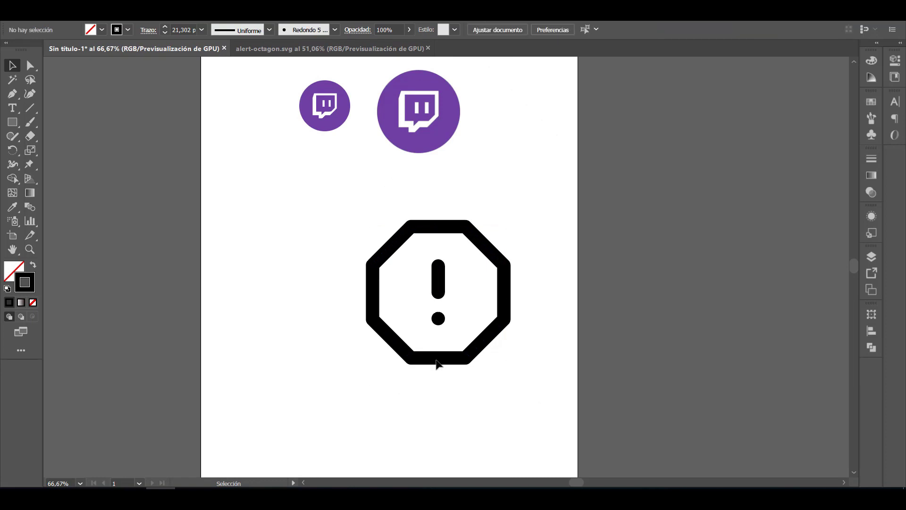
alt+scroll(434, 339, up, 4)
alt+scroll(436, 338, down, 3)
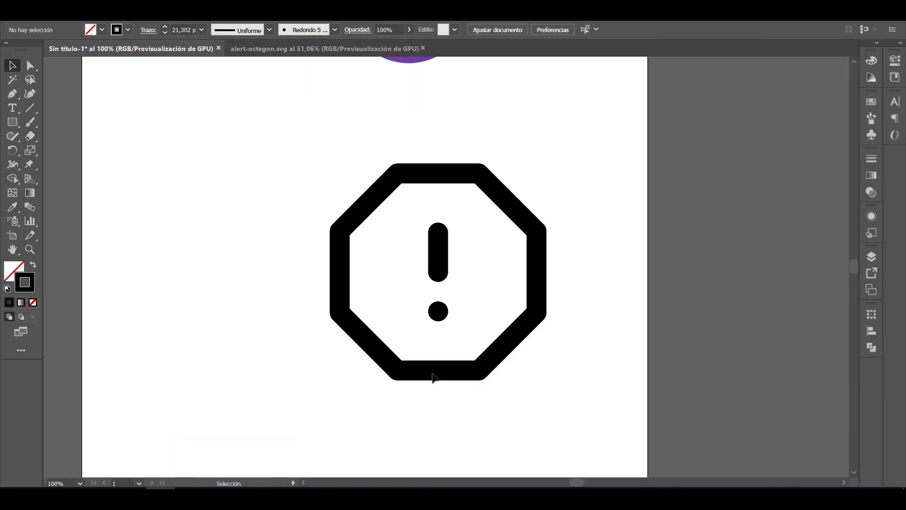
- Recolour the octagon's stroke with the purple sampled from the larger Twitch icon, leaving no fill, and set its weight to 8 pt
click(442, 370)
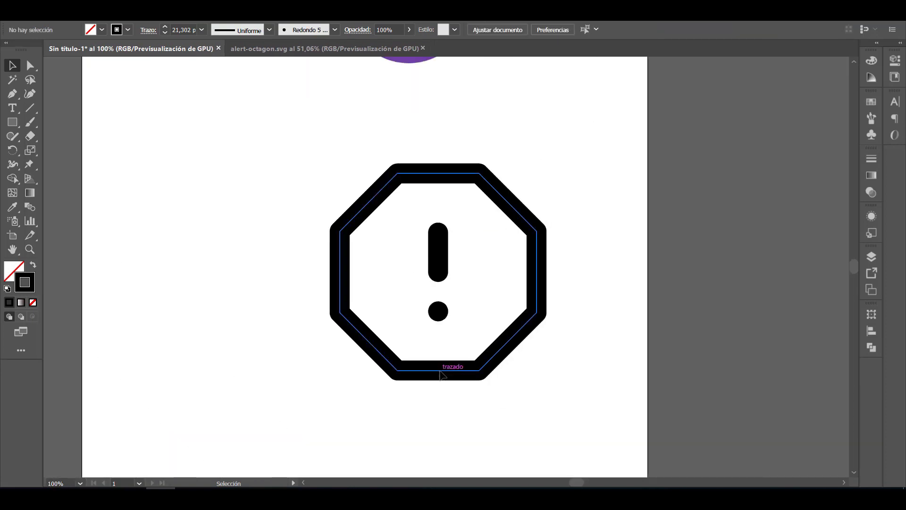
double_click(33, 292)
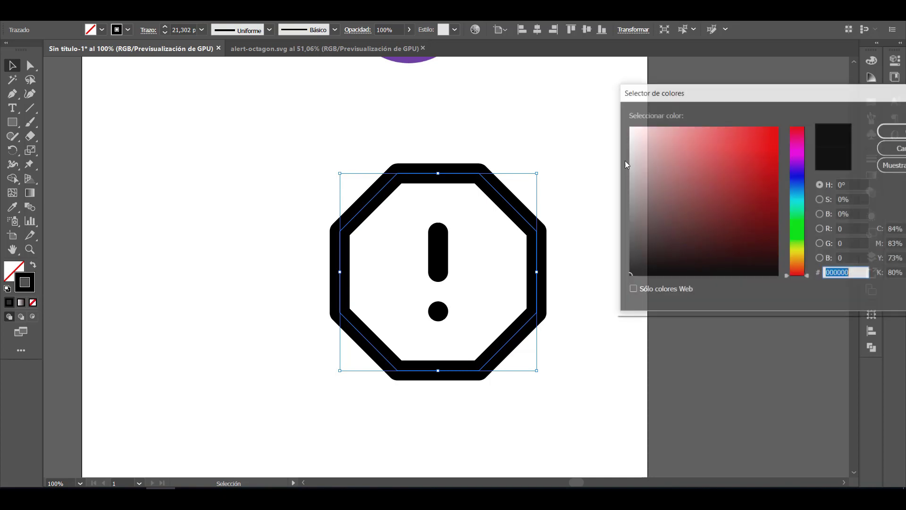
click(884, 152)
key(Escape)
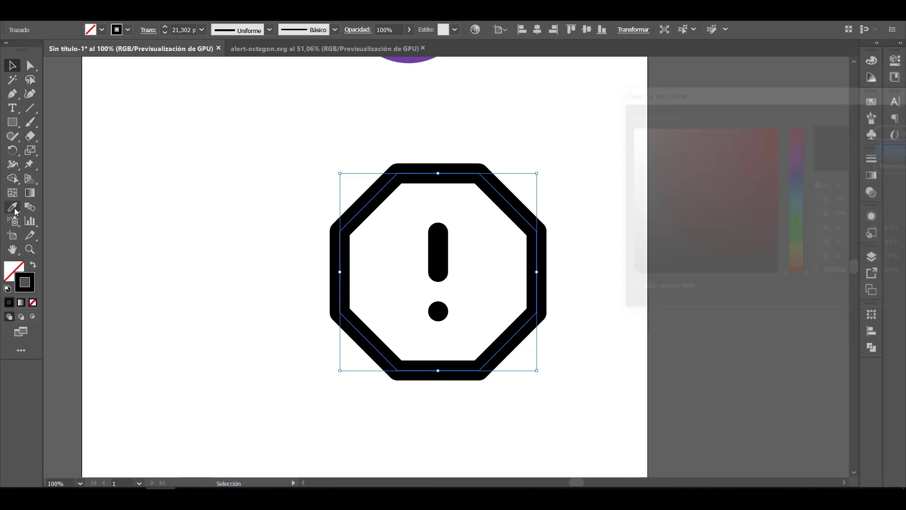
scroll(443, 103, up, 2)
key(i)
click(415, 95)
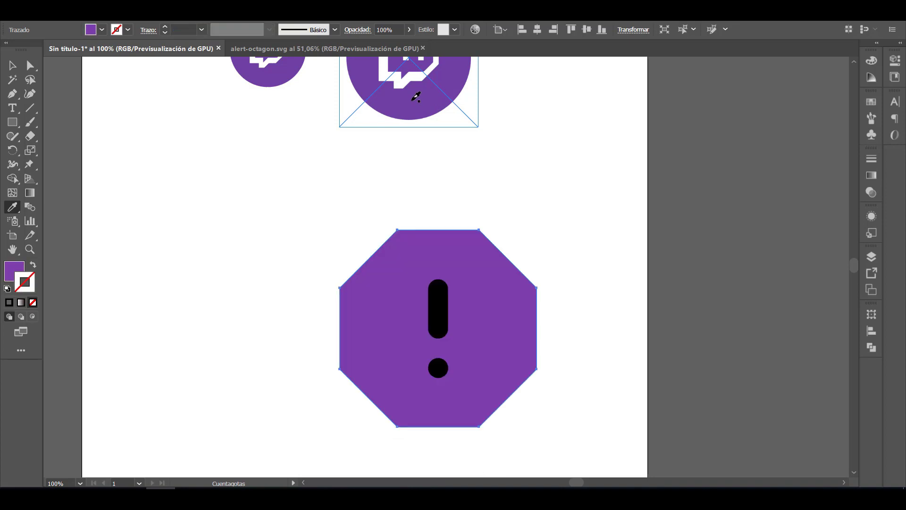
click(33, 267)
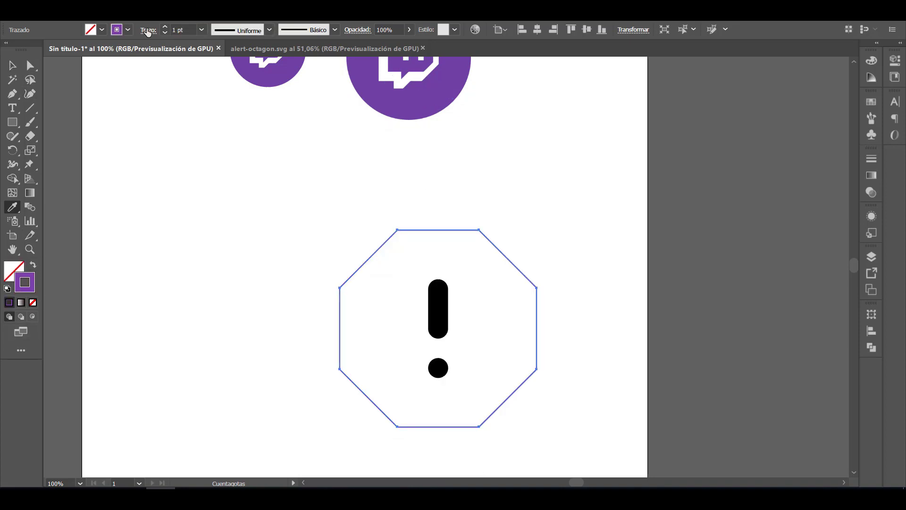
click(165, 27)
click(166, 28)
click(166, 27)
click(165, 28)
click(166, 28)
click(165, 28)
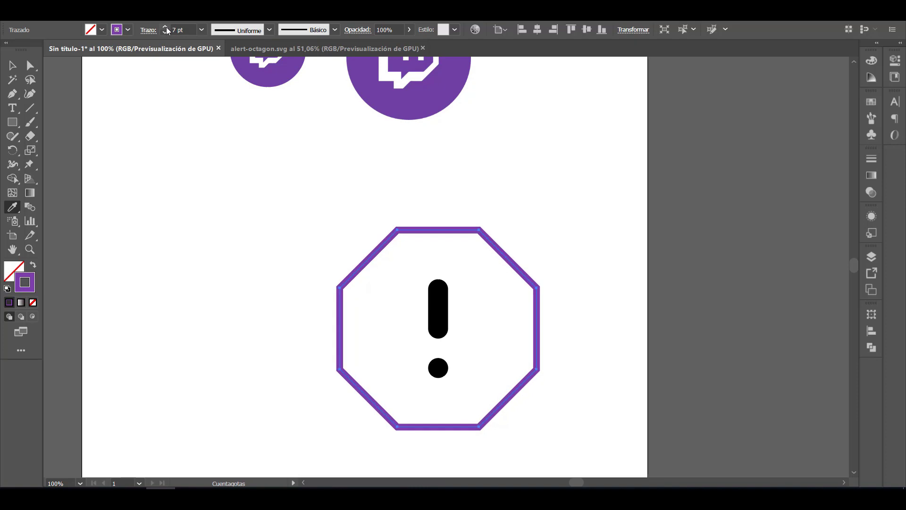
- Give the exclamation mark's vertical line the Twitch purple as its stroke colour, with no fill and a 7 pt weight
click(15, 66)
click(438, 330)
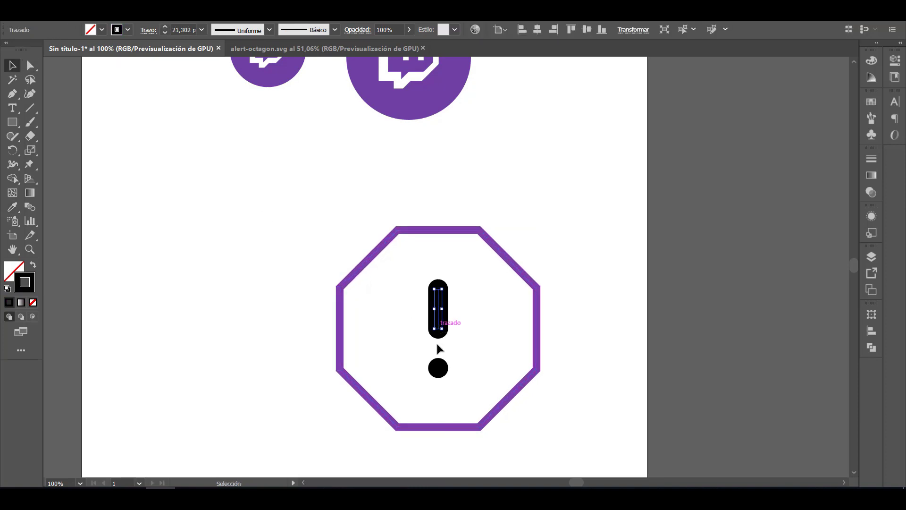
key(i)
click(399, 101)
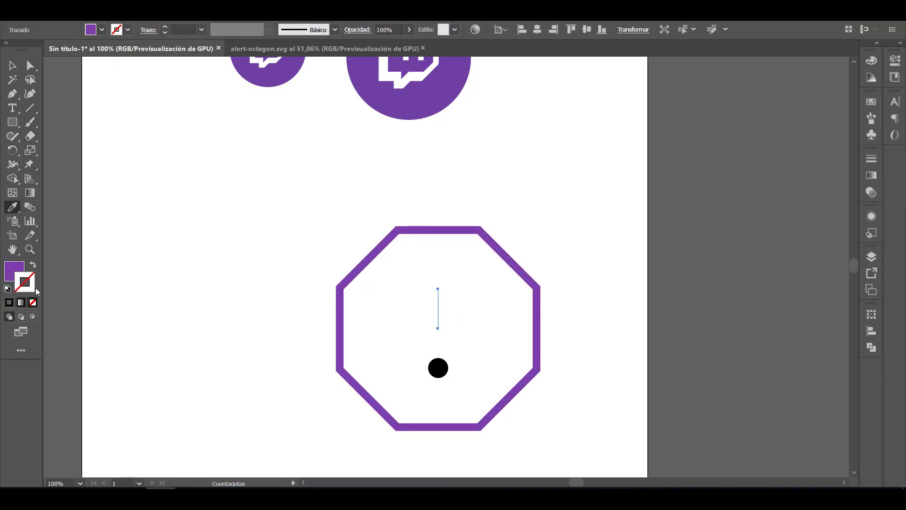
click(32, 265)
click(163, 28)
click(164, 27)
click(164, 27)
click(164, 27)
click(163, 28)
click(163, 27)
click(12, 66)
click(509, 334)
scroll(739, 275, down, 3)
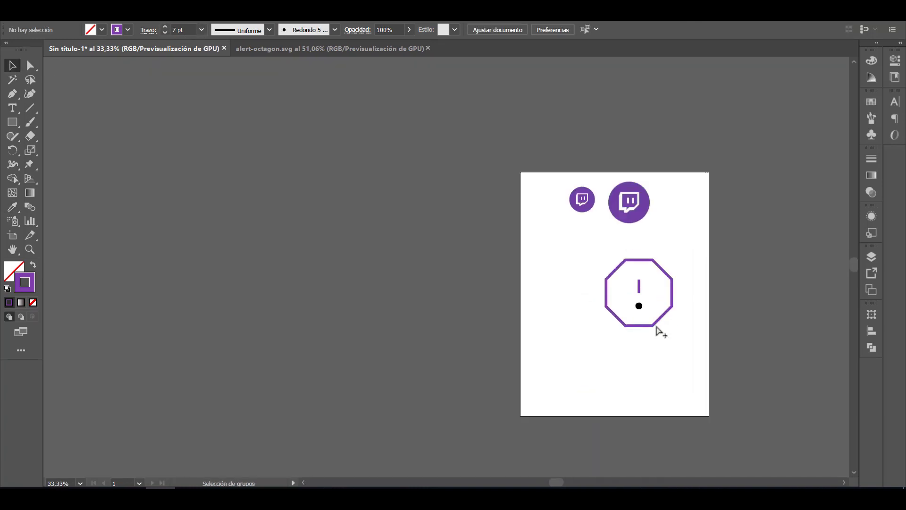
scroll(690, 353, up, 1)
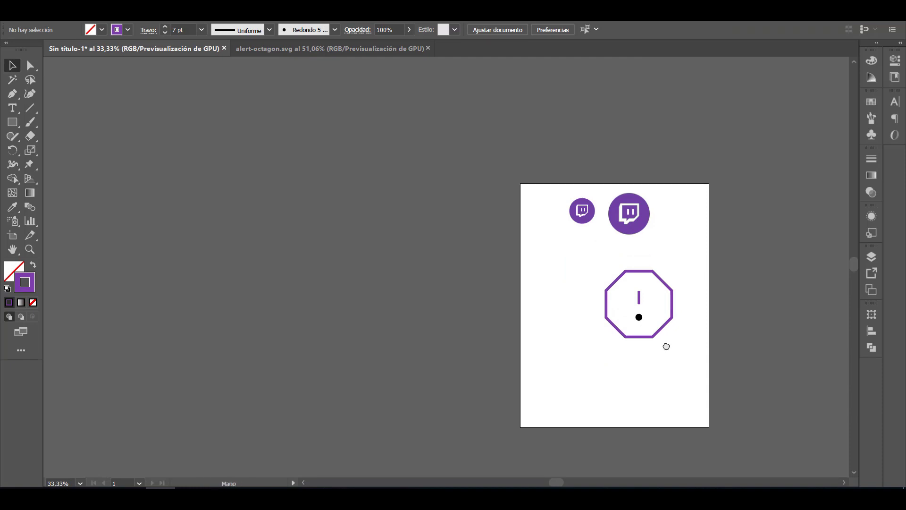
drag(665, 346, 516, 346)
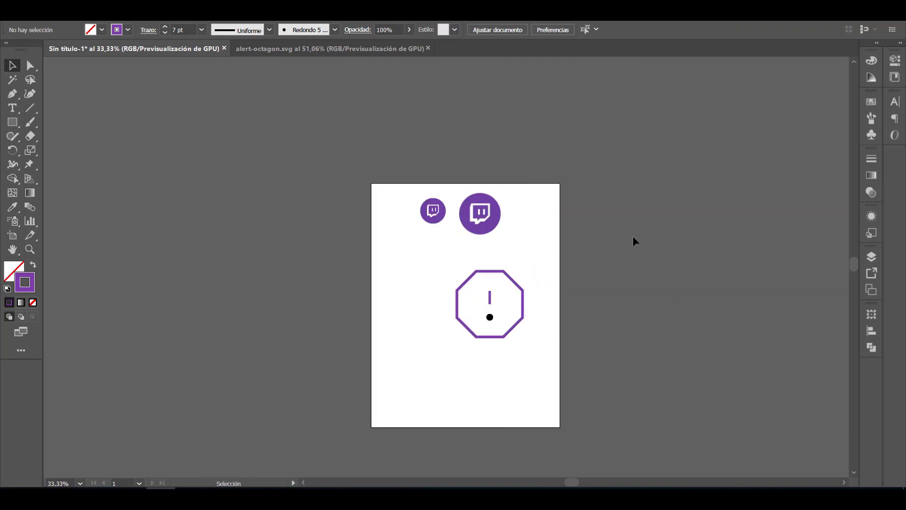
scroll(486, 312, up, 3)
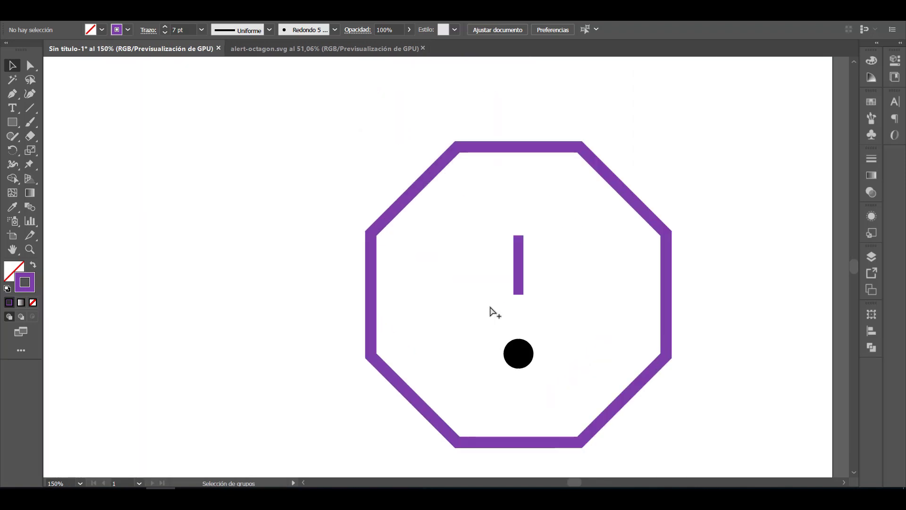
scroll(540, 309, down, 2)
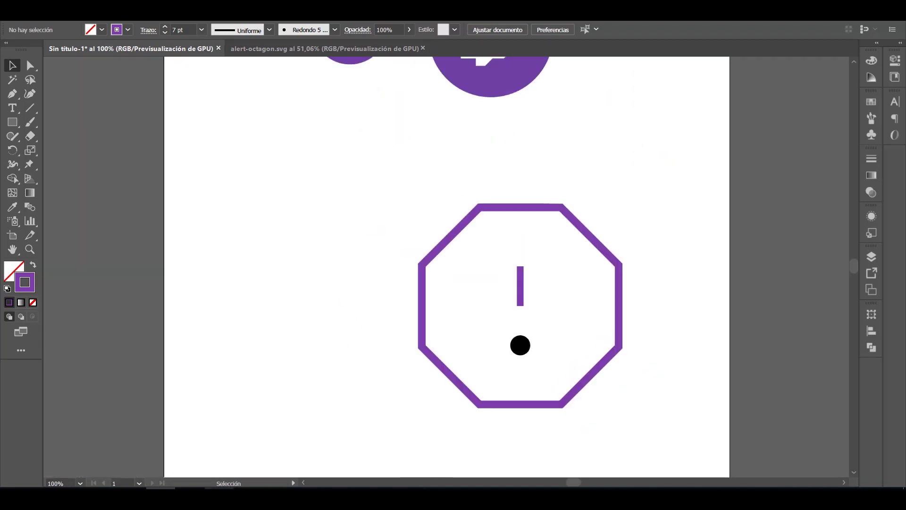
- Switch to the browser and download the camera-off icon from feathericons.com
click(220, 497)
click(729, 378)
scroll(686, 325, down, 10)
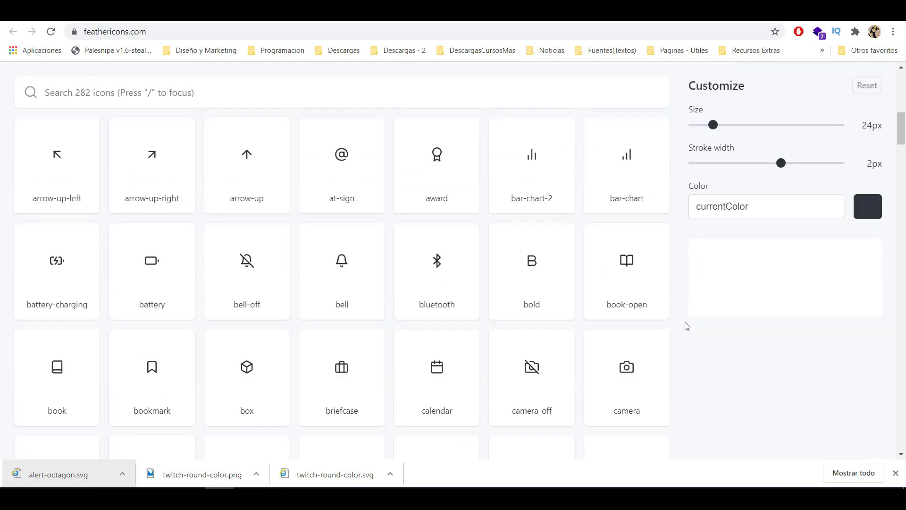
click(531, 289)
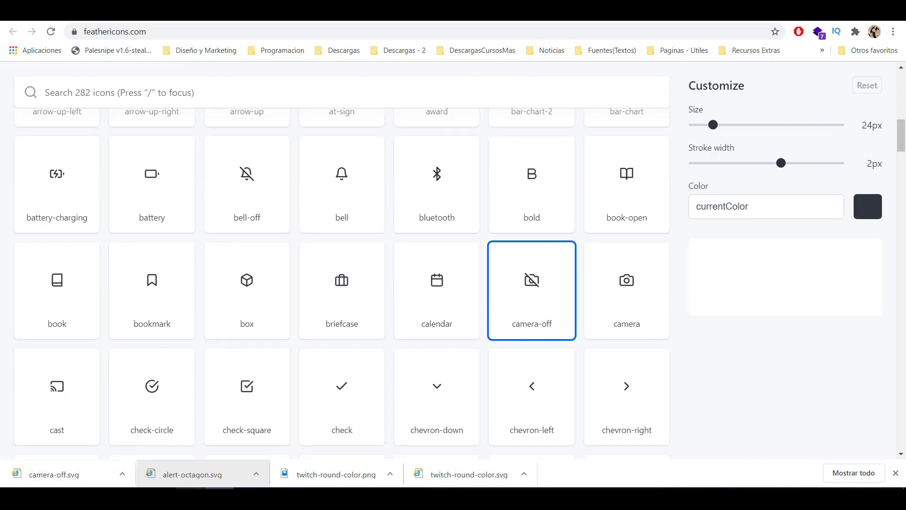
- Open the downloaded camera-off.svg in Illustrator and select the camera's compound path
drag(208, 451, 490, 44)
click(171, 137)
scroll(427, 272, up, 9)
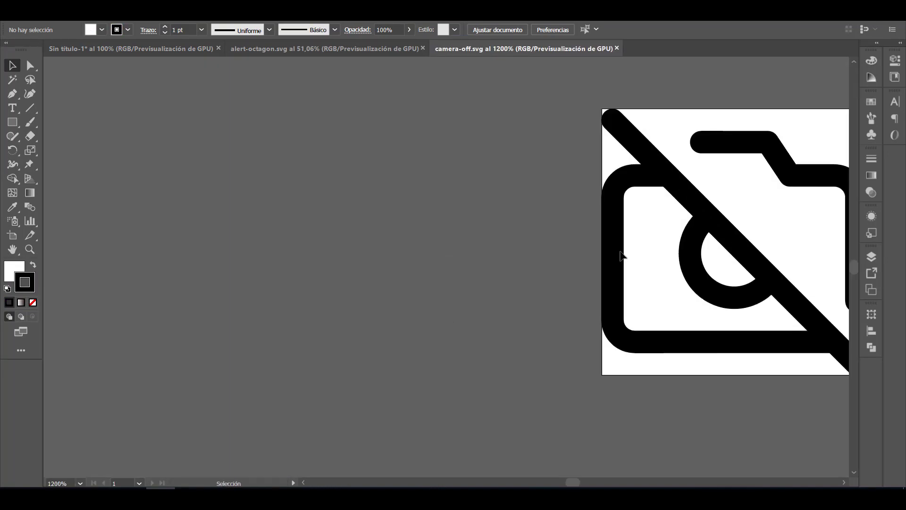
drag(623, 254, 329, 260)
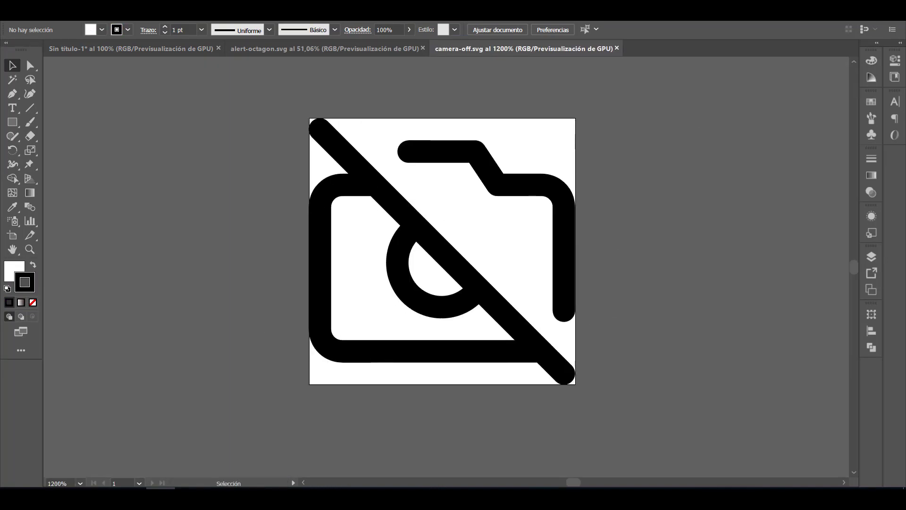
click(573, 230)
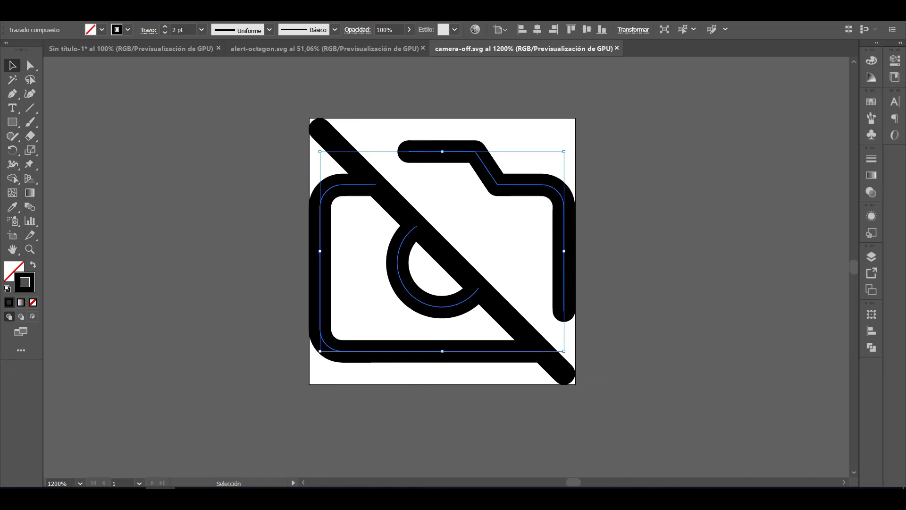
- Switch to the browser and look through the icons on feathericons.com and tablericons.com
key(alt+Tab)
scroll(752, 346, down, 8)
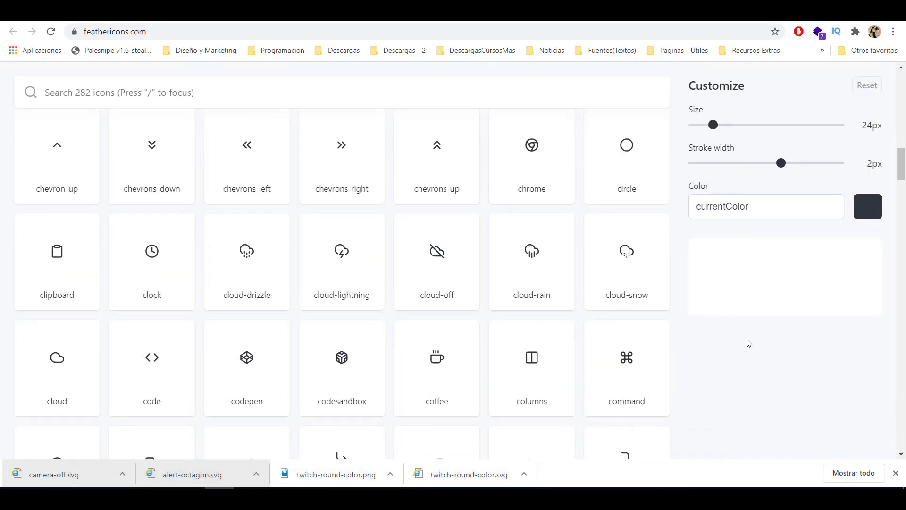
scroll(637, 290, up, 20)
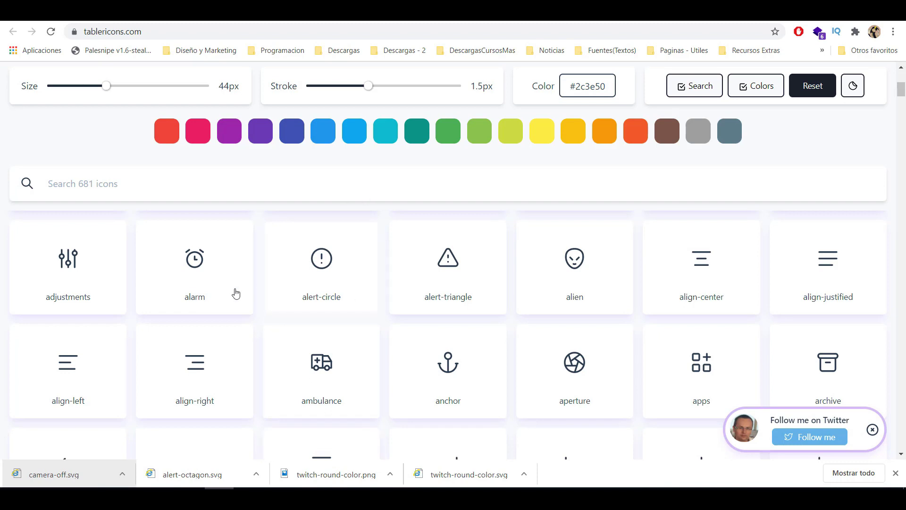
scroll(455, 331, down, 4)
scroll(455, 332, down, 18)
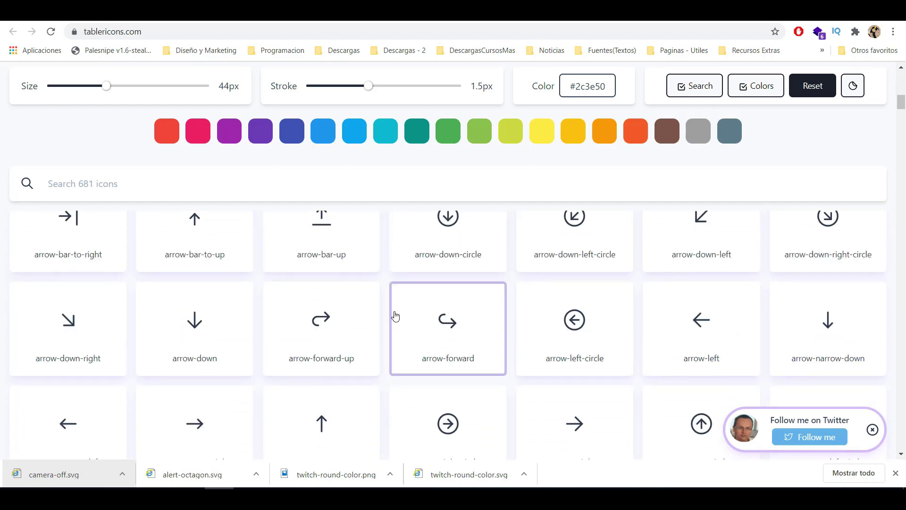
scroll(437, 338, down, 1)
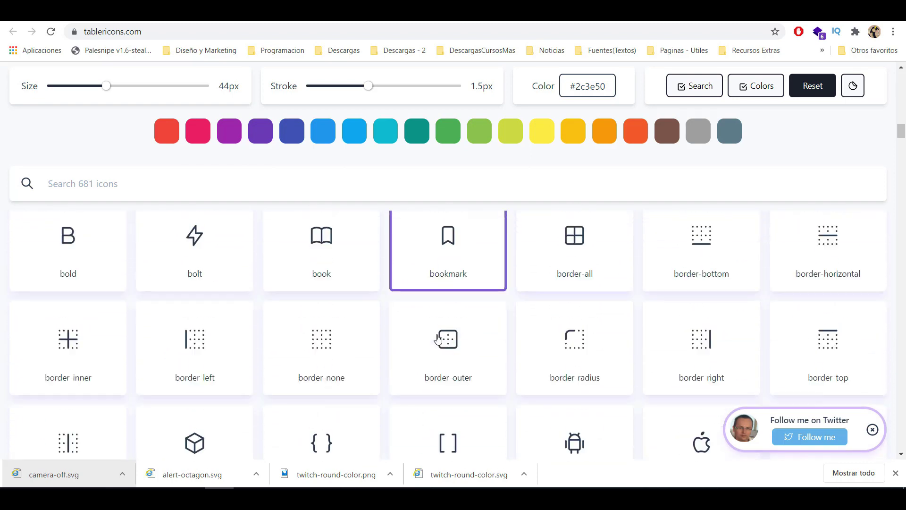
scroll(438, 339, up, 5)
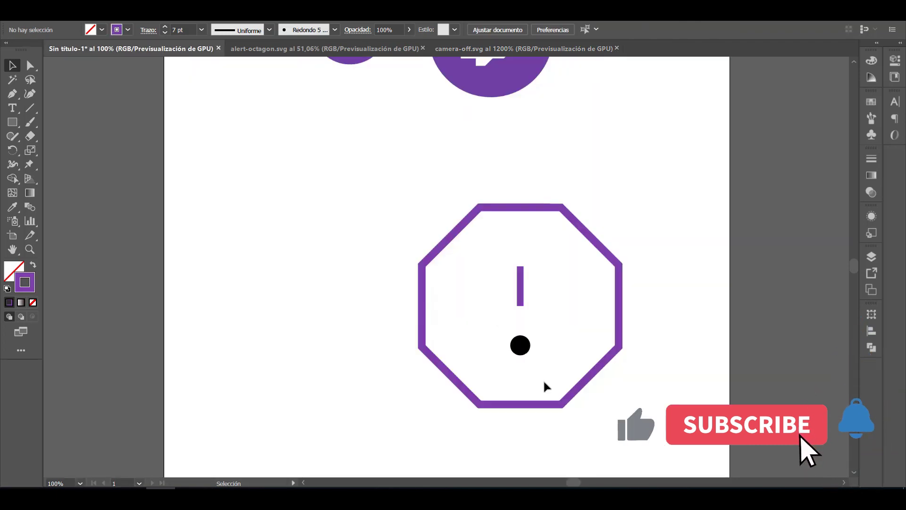
- Paste the copied bed icon into the Sin título-1 document in Illustrator and undo its move away from the octagon
scroll(317, 304, down, 1)
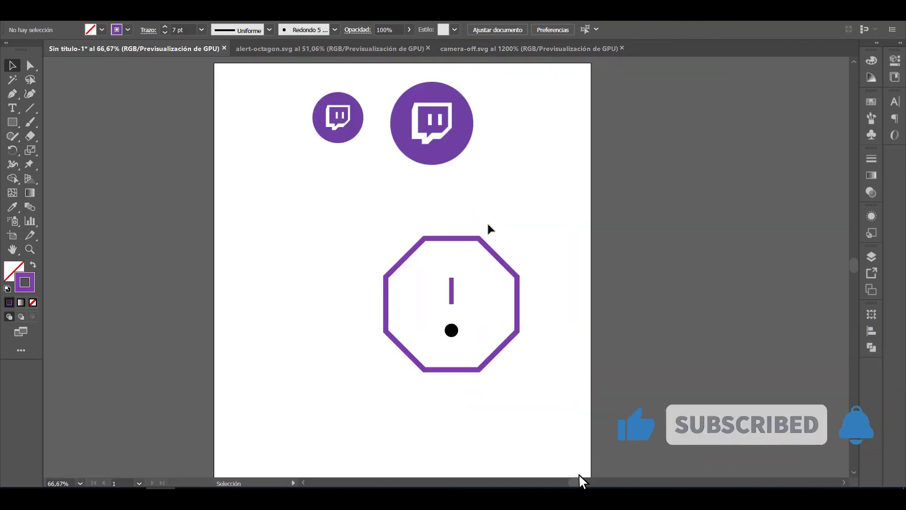
scroll(301, 362, up, 1)
scroll(306, 356, down, 2)
key(ctrl+v)
click(497, 292)
drag(441, 274, 227, 265)
key(ctrl+z)
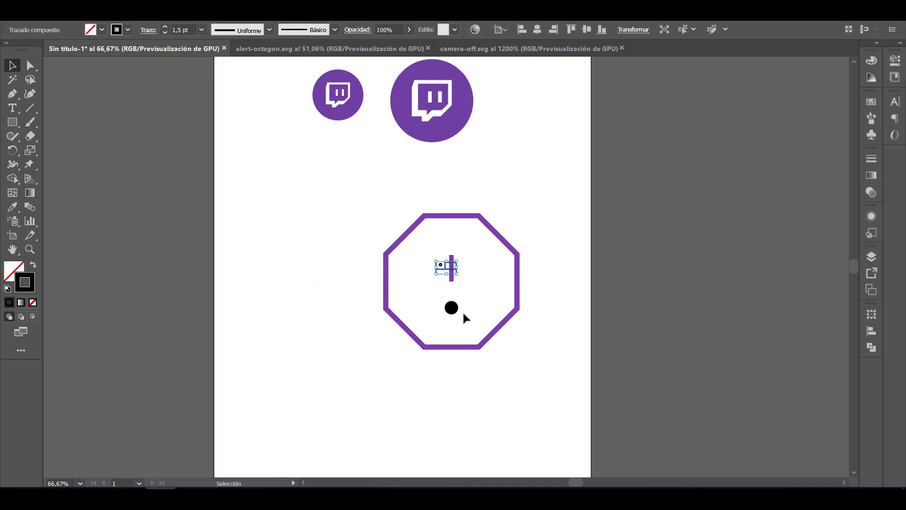
- Delete the alert-octagon icon's outline and exclamation mark parts from around the bed icon
click(519, 309)
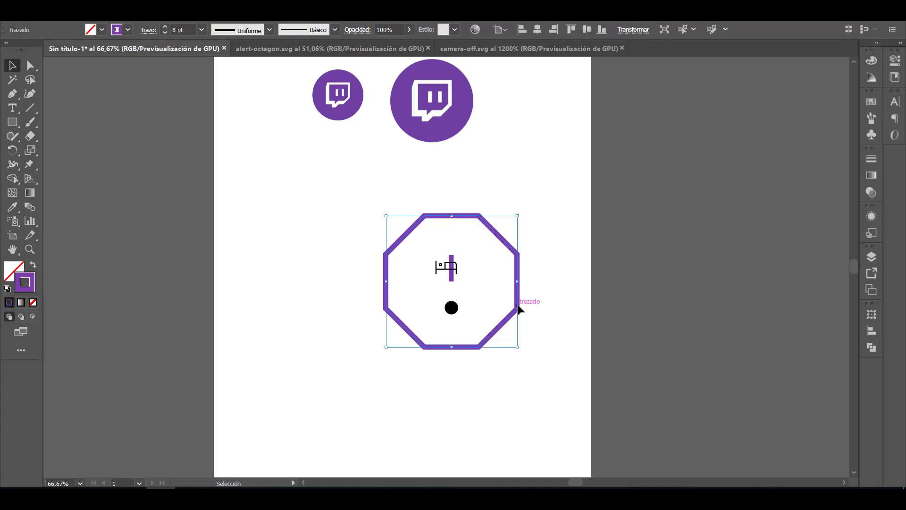
key(Delete)
drag(451, 287, 449, 276)
key(Delete)
- Enlarge the whole bed icon and place it below the two Twitch icons
drag(494, 303, 395, 253)
mouse_move(456, 278)
mouse_down()
mouse_move(597, 384)
mouse_move(573, 368)
mouse_up()
drag(504, 317, 323, 214)
click(361, 260)
scroll(361, 258, up, 2)
scroll(361, 257, up, 2)
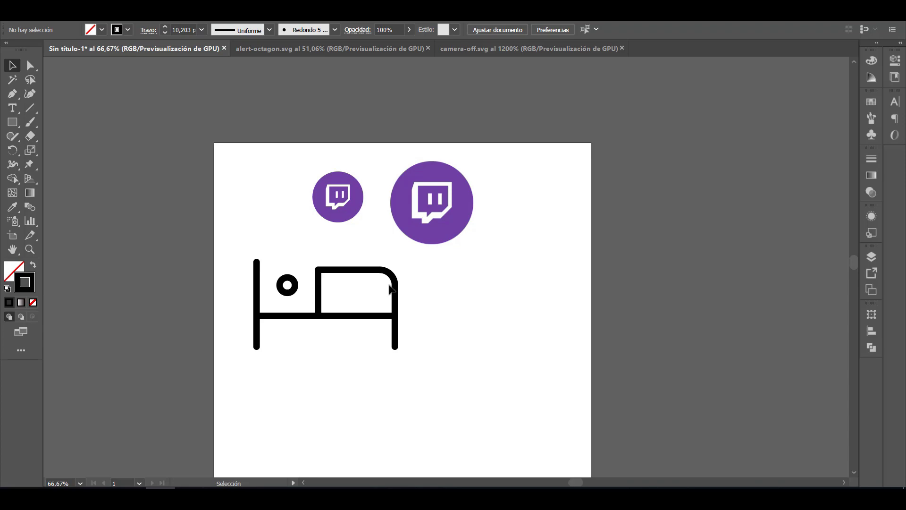
- Switch to the browser, open an incognito window and paste the copied bed icon's SVG code into the address bar
key(alt+Tab)
scroll(543, 372, down, 2)
scroll(537, 343, up, 3)
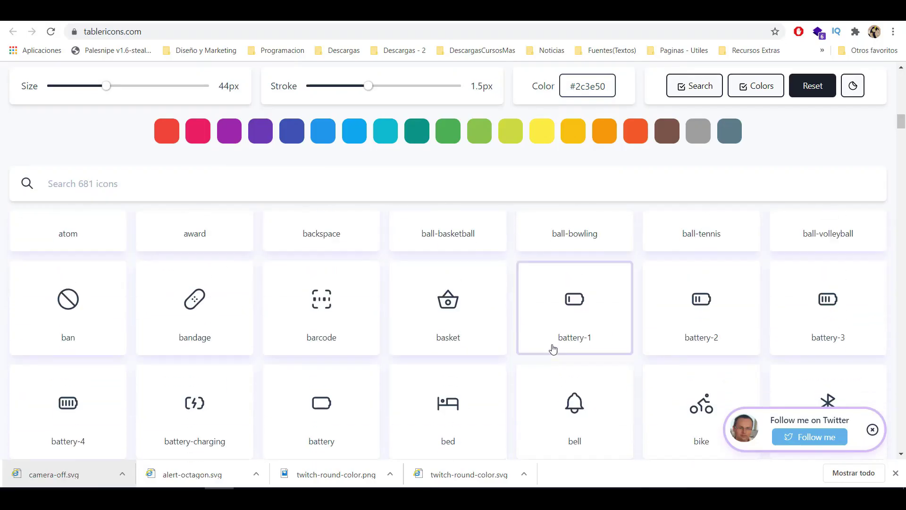
scroll(550, 347, down, 2)
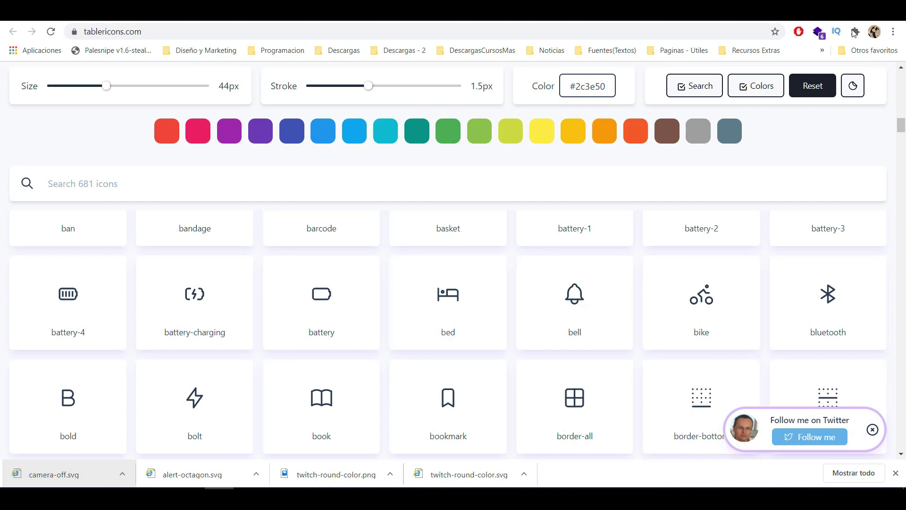
click(893, 32)
click(846, 75)
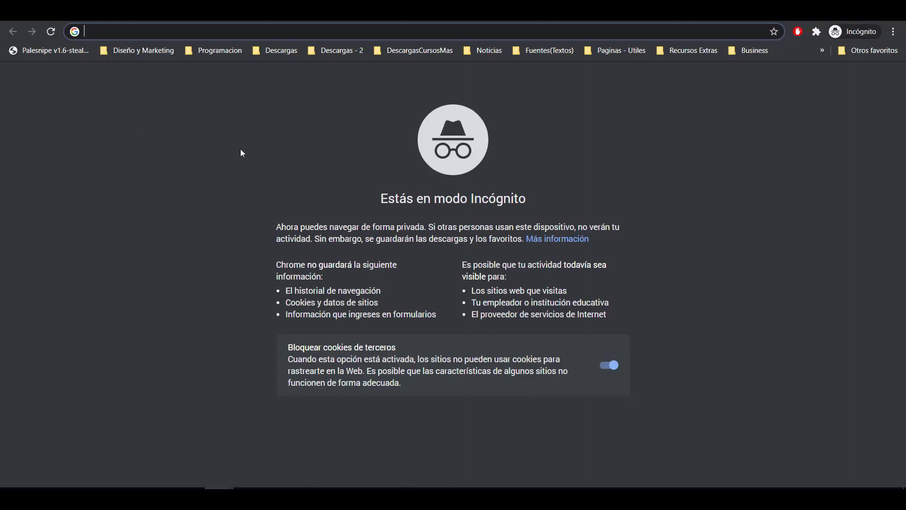
text(<svg xmlns="http://www.w3.org/2000/svg" class="icon icon-tabler icon-tabler-bed" width="44" height="44" viewBox="0 0 24 24" stroke-width="1.5" stroke="currentColor" fill="none" stroke-linecap="round" stroke-linejoin="round"> <path stroke="none" d="M0 0h24v24H0z"/> <path d="M3 7v11m0 -4h18m0 4v-8a2 2 0 0 0 -2 -2h-8v6" /> <circle cx="7" cy="10" r="1" /> </svg>)
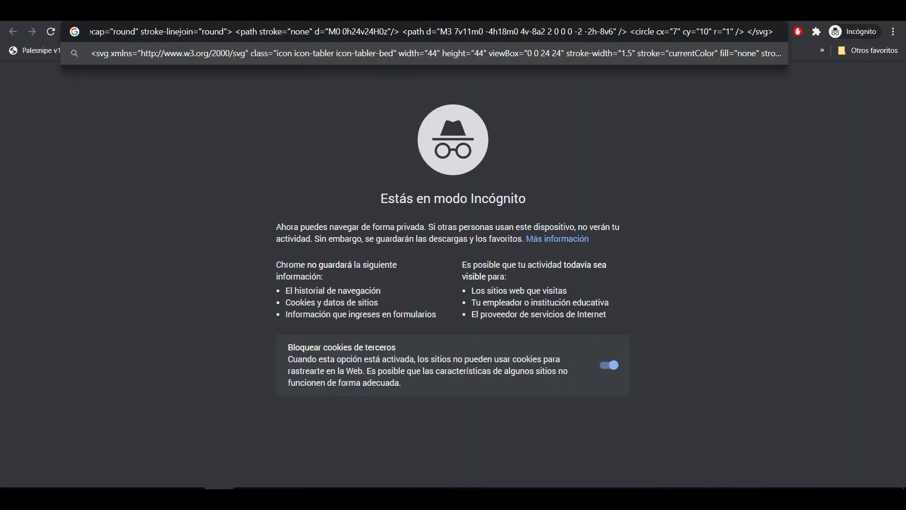
drag(246, 37, 37, 42)
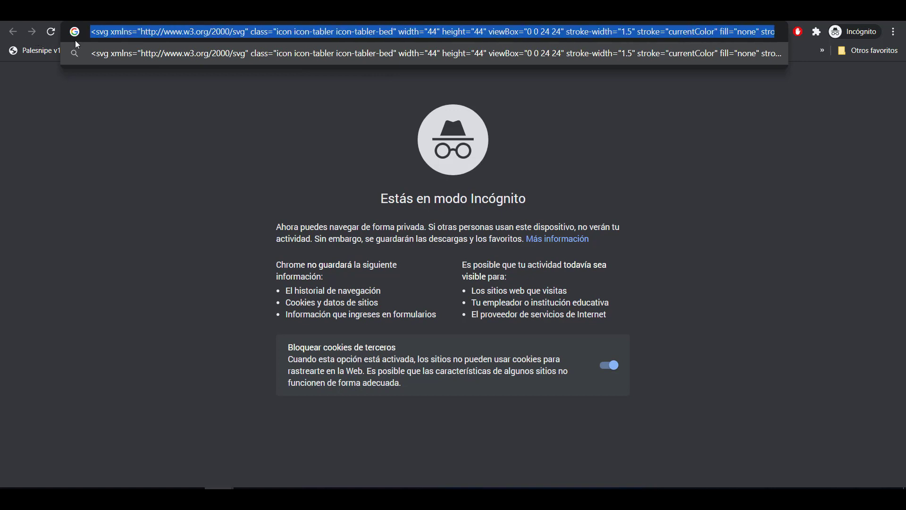
- Open Notepad and paste the copied bed icon's SVG code into a blank document
click(137, 32)
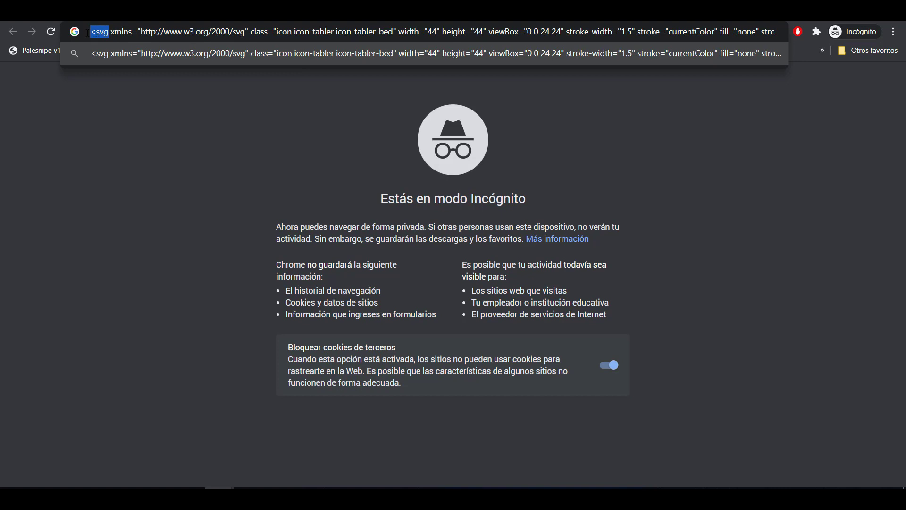
key(super+r)
text(no)
key(Down)
key(Down)
key(Return)
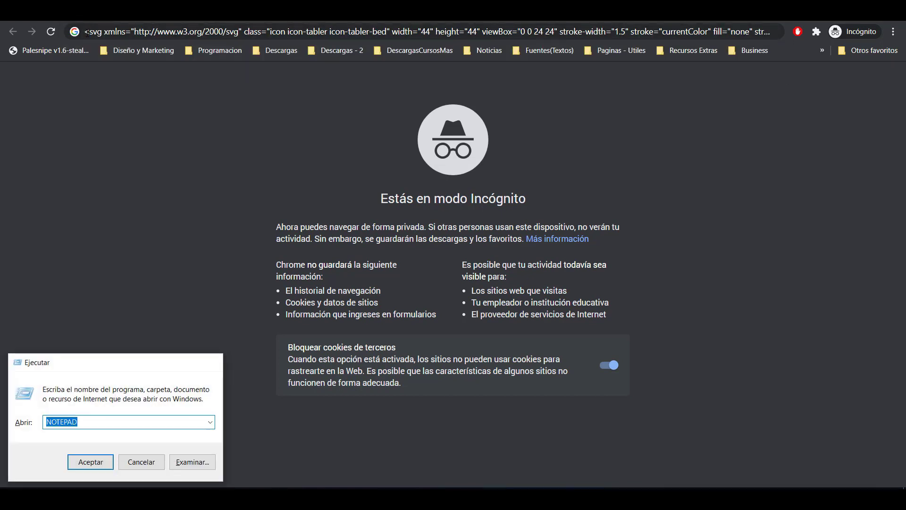
key(Return)
text(<svg xmlns="http://www.w3.org/2000/svg" class="icon icon-tabler icon-tabler-bed" width="44" height="44" viewBox="0 0 24 24" stroke-width="1.5" stroke="currentColor" fill="none" stroke-linecap="round" stroke-linejoin="round">   <path stroke="none" d="M0 0h24v24H0z"/>   <path d="M3 7v11m0 -4h18m0 4v-8a2 2 0 0 0 -2 -2h-8v6" />   <circle cx="7" cy="10" r="1" /> </svg>)
drag(103, 156, 55, 89)
click(271, 199)
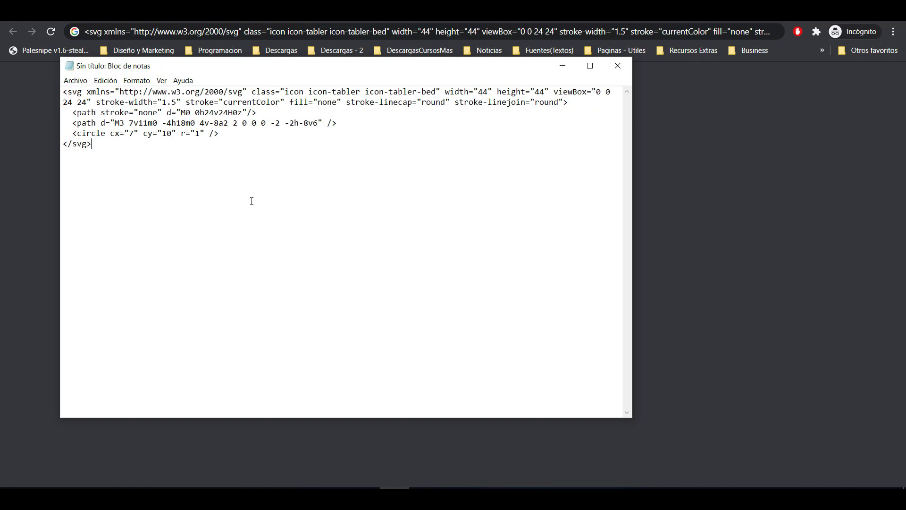
- Close the Notepad document without saving it, close the incognito window and return to the Tabler Icons list
key(alt+Tab)
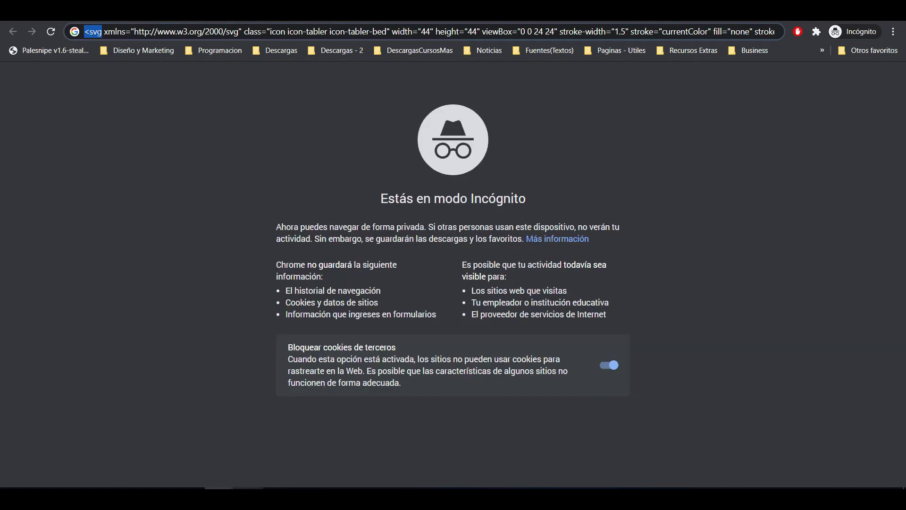
click(157, 446)
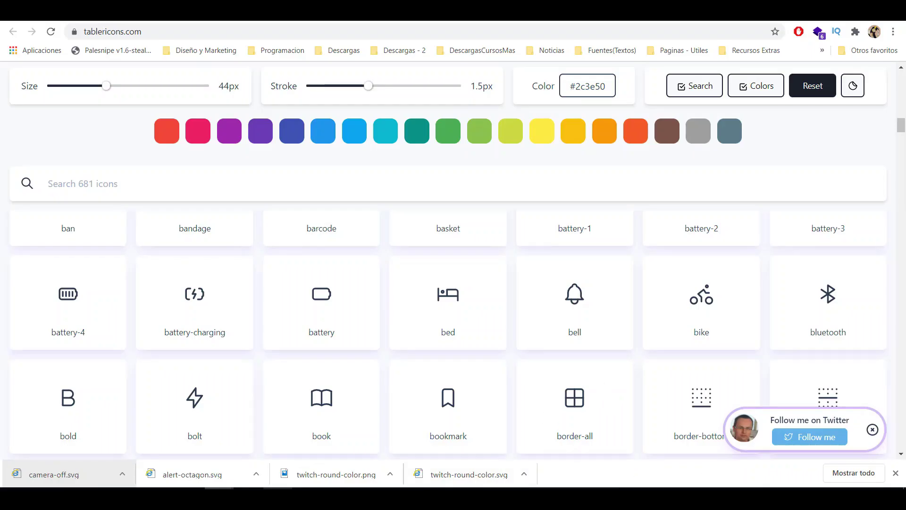
click(267, 462)
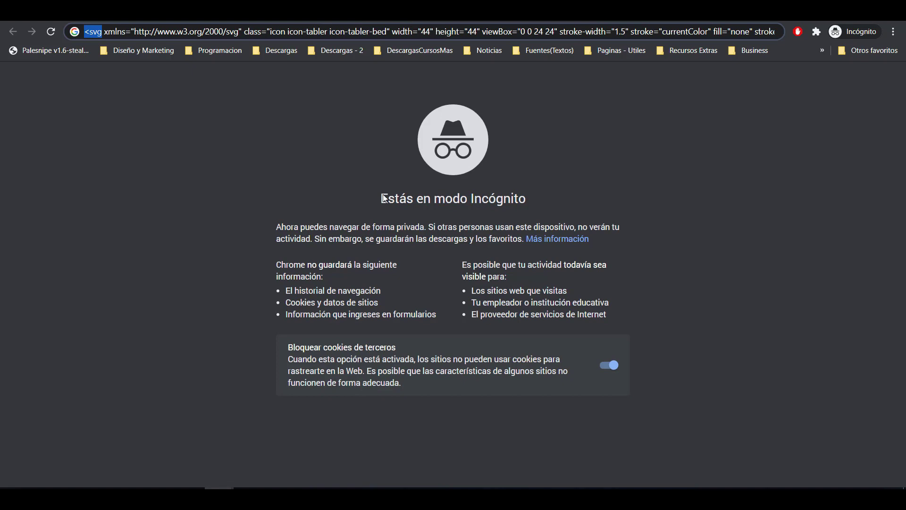
key(alt+Tab)
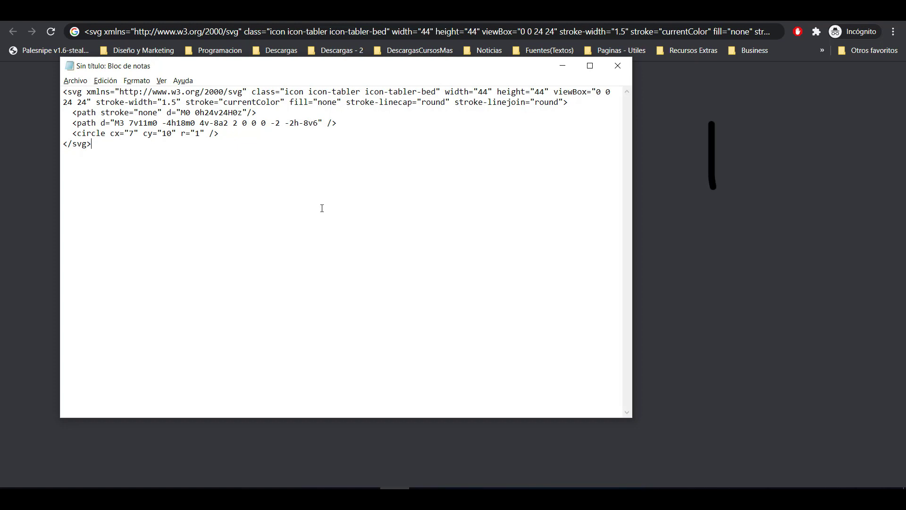
click(618, 66)
click(477, 258)
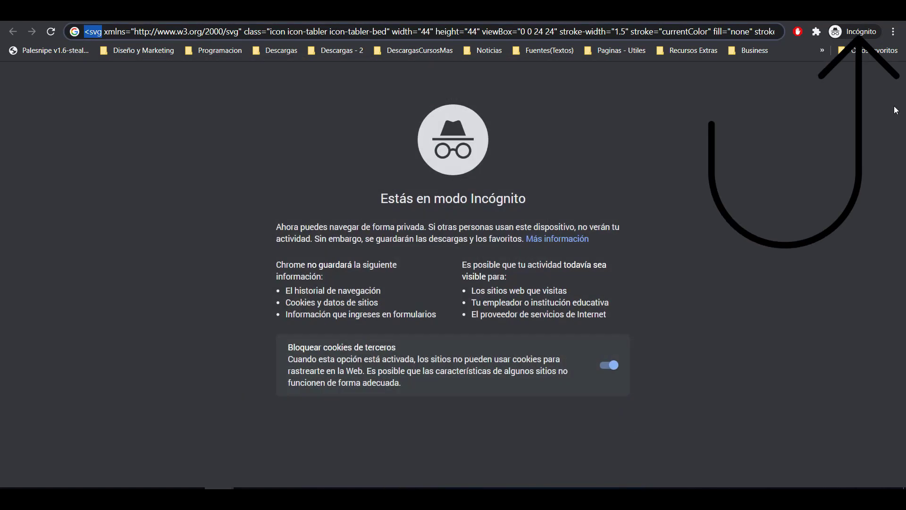
click(893, 8)
scroll(553, 241, up, 15)
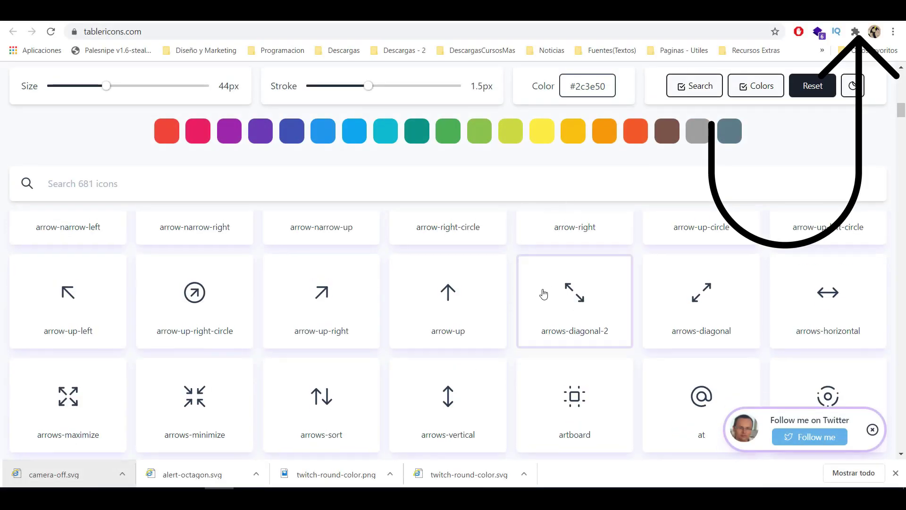
- Delete the bed icon from Illustrator's Sin título-1 document and paste the aperture icon from Tabler Icons below the Twitch icons
key(alt+Tab)
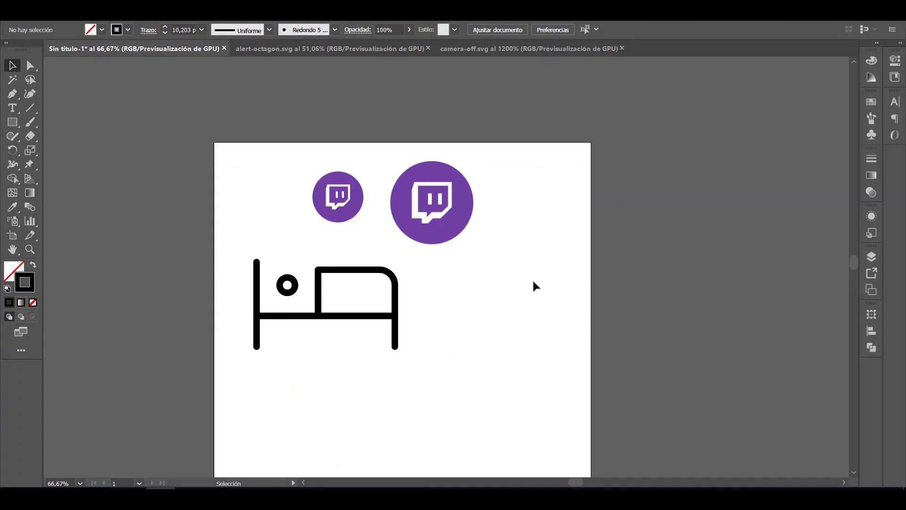
drag(443, 376, 214, 259)
key(Delete)
key(ctrl+v)
key(alt+Tab)
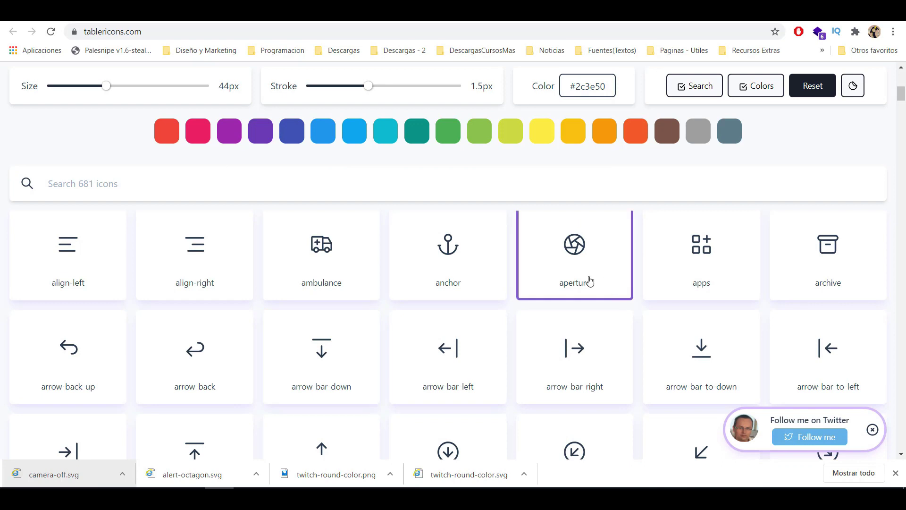
- Set the Tabler icons' color to #3F51B5, the stroke to 2.5px and the size to 68px
scroll(587, 288, up, 10)
scroll(581, 227, down, 4)
click(609, 155)
click(635, 152)
click(301, 156)
drag(370, 107, 441, 107)
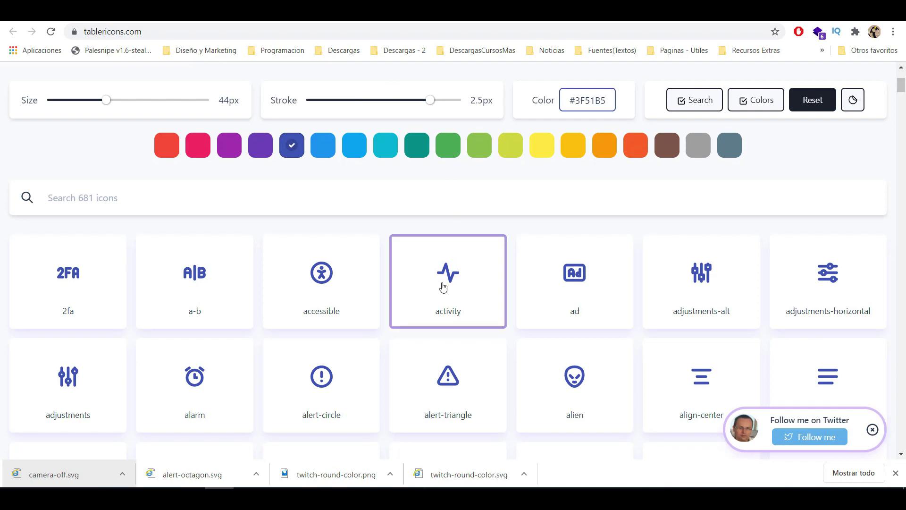
mouse_move(106, 99)
mouse_down()
mouse_move(77, 101)
mouse_move(151, 100)
mouse_up()
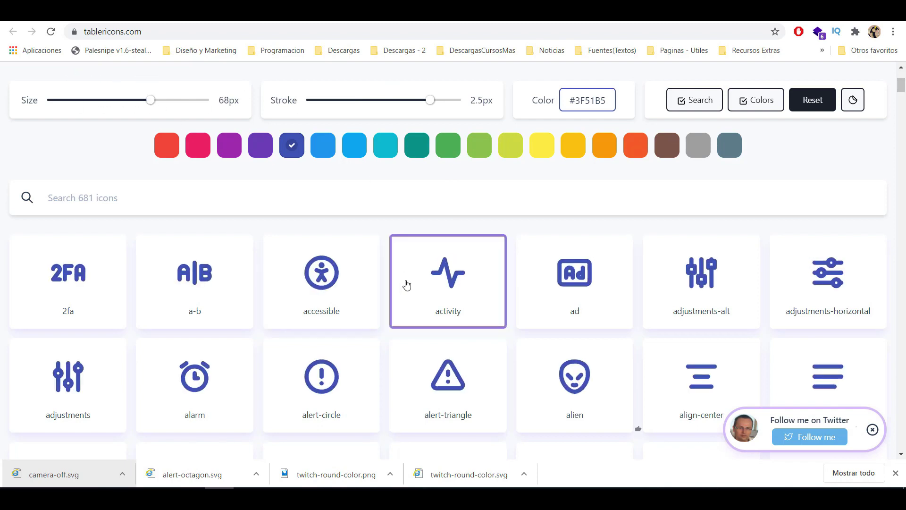
- Examine how the restyled icons look throughout the Tabler Icons list
scroll(407, 285, down, 20)
scroll(571, 368, down, 5)
scroll(573, 359, up, 20)
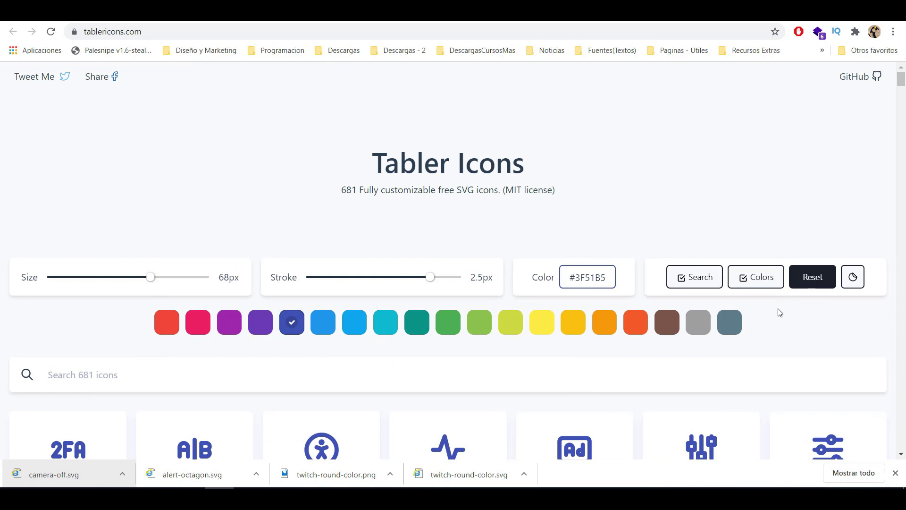
scroll(780, 313, down, 3)
scroll(450, 235, up, 3)
scroll(449, 255, down, 10)
scroll(449, 255, up, 10)
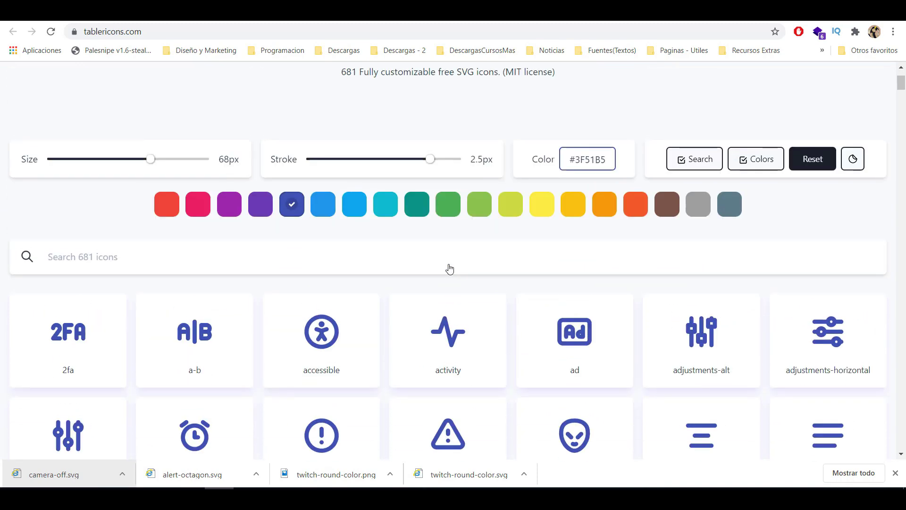
scroll(804, 157, down, 10)
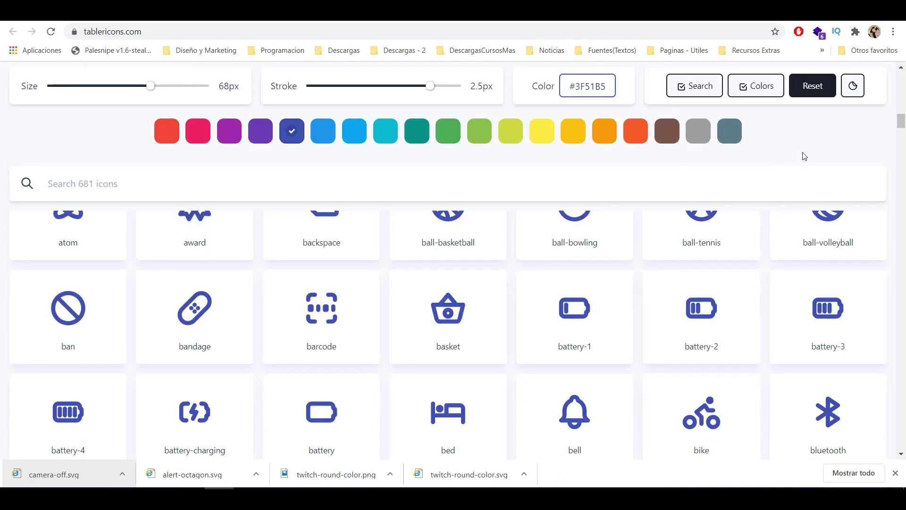
- Switch to flaticon.com, browse the Flaticon's Choice packs and open the Back To School pack
click(163, 11)
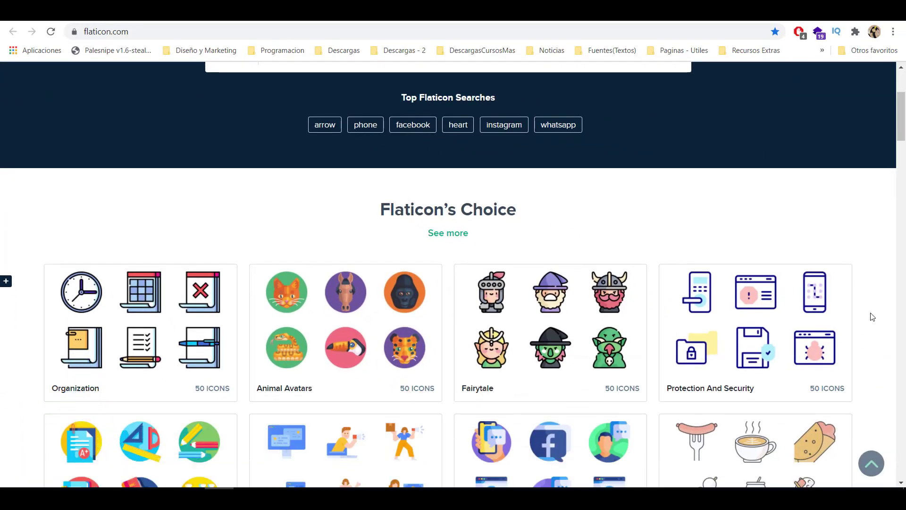
scroll(203, 377, down, 5)
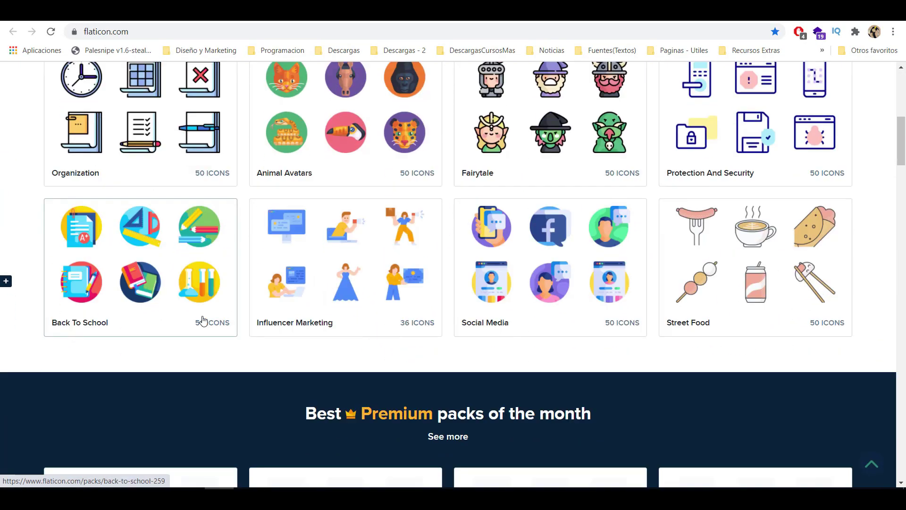
scroll(210, 315, down, 2)
scroll(216, 311, up, 10)
scroll(443, 389, down, 1)
scroll(202, 302, down, 4)
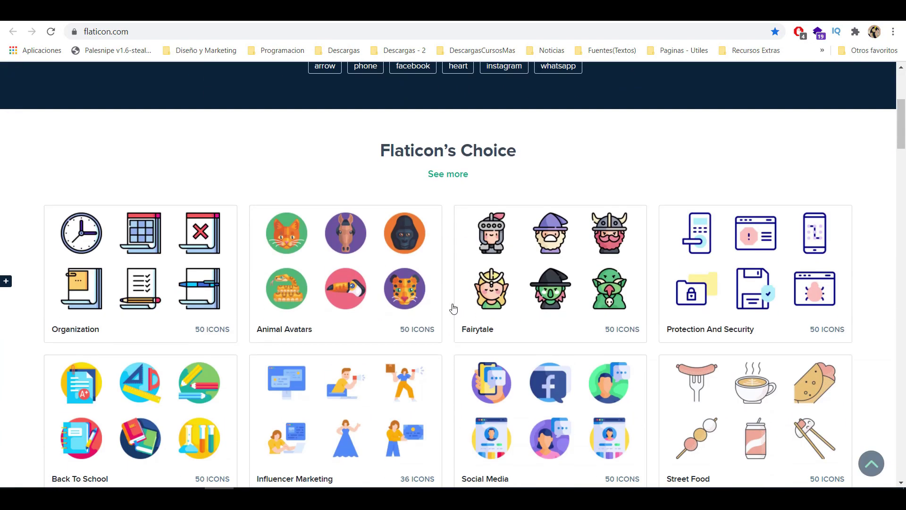
scroll(203, 301, down, 2)
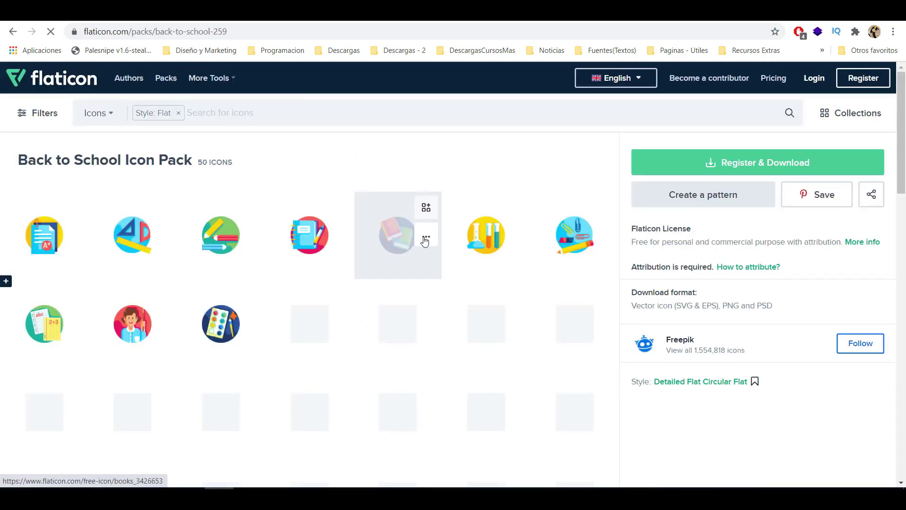
scroll(422, 247, down, 10)
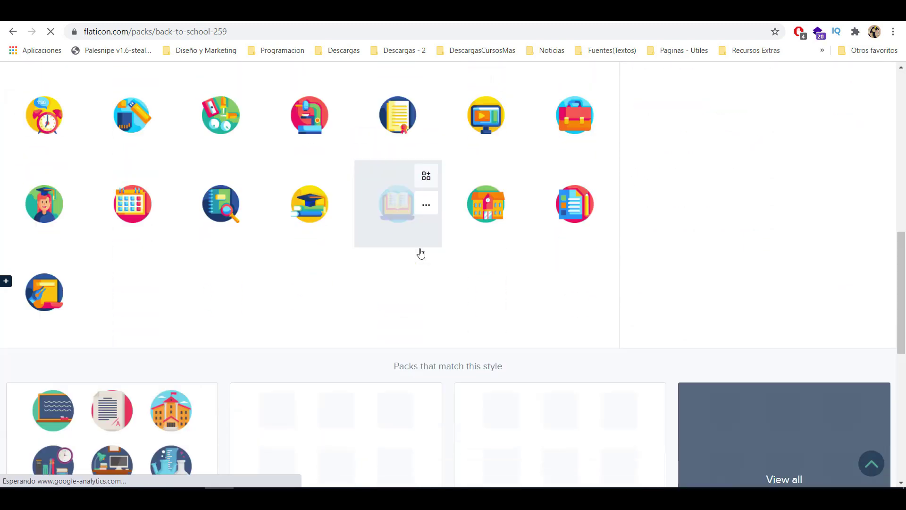
scroll(421, 254, up, 10)
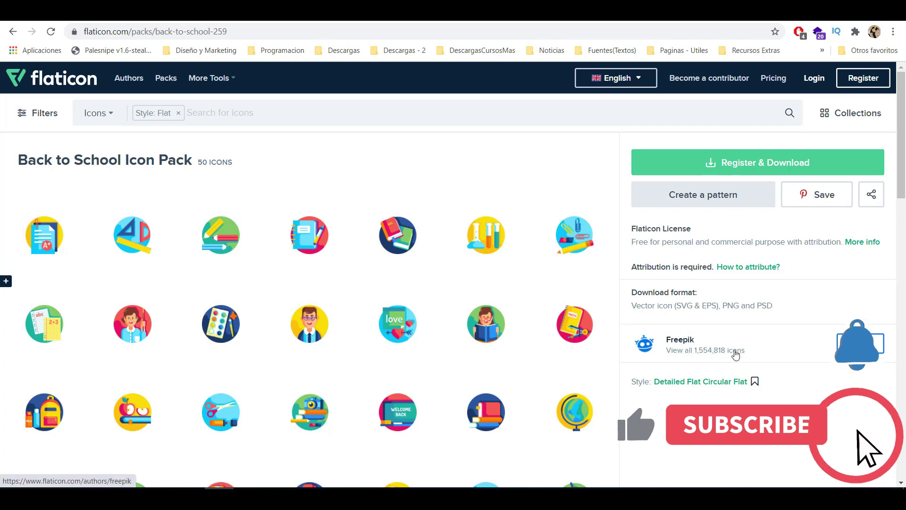
- Download the Ruler icon as a free SVG and open ruler.svg in Illustrator, leaving it without color management
mouse_move(451, 217)
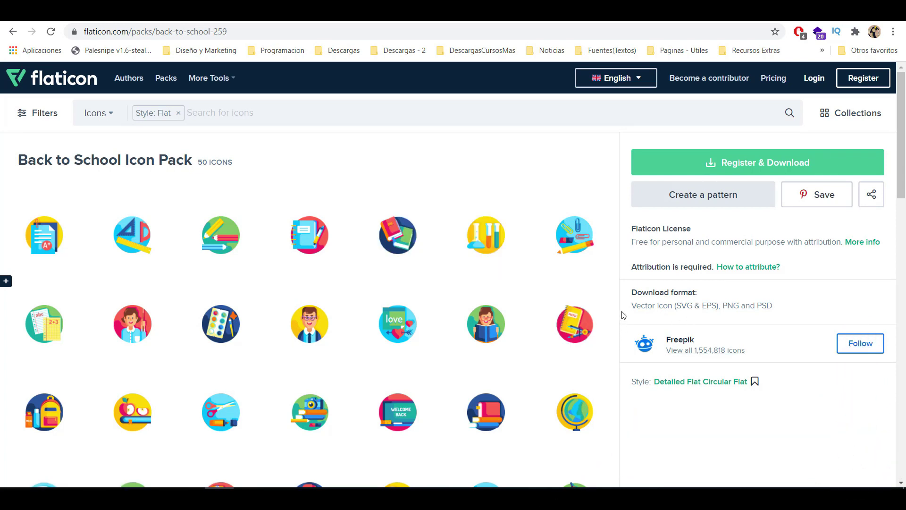
mouse_move(286, 224)
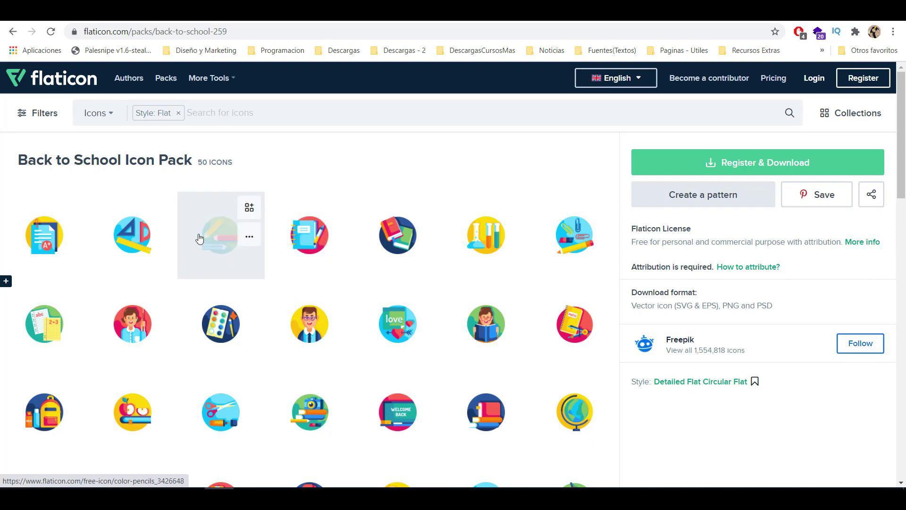
click(132, 237)
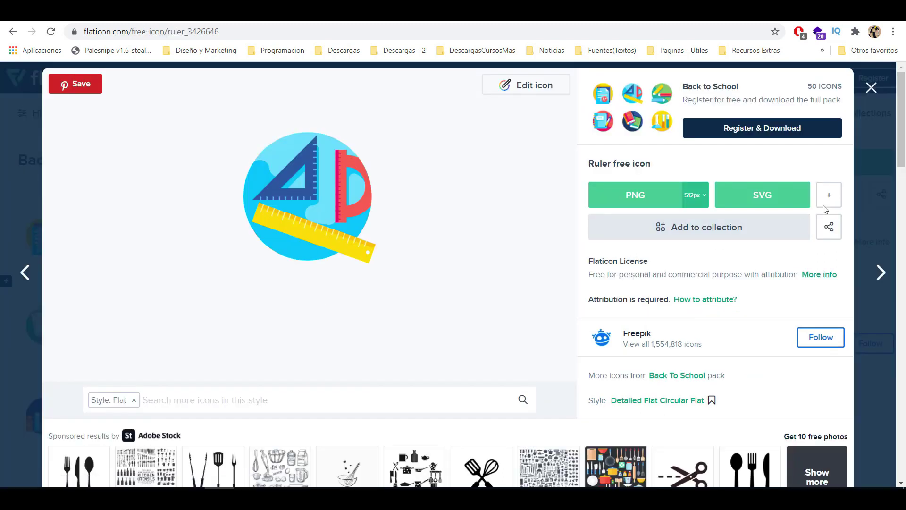
click(724, 194)
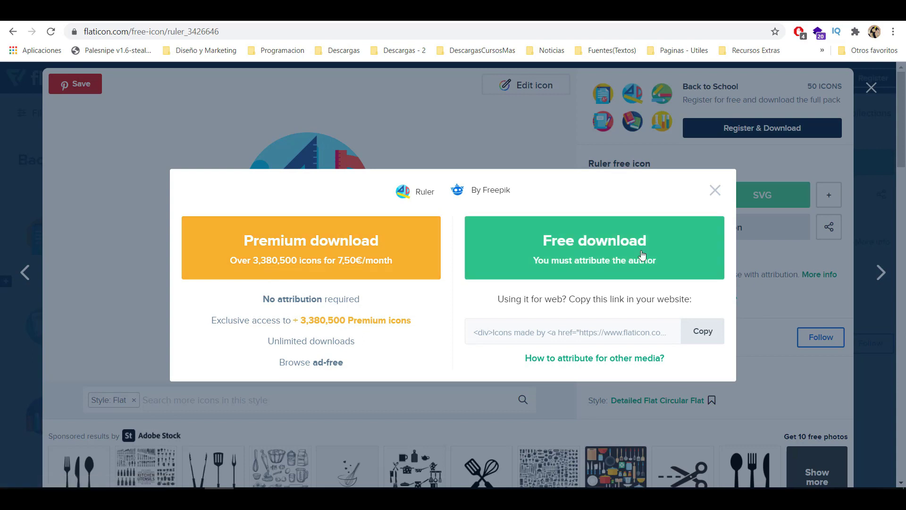
click(579, 257)
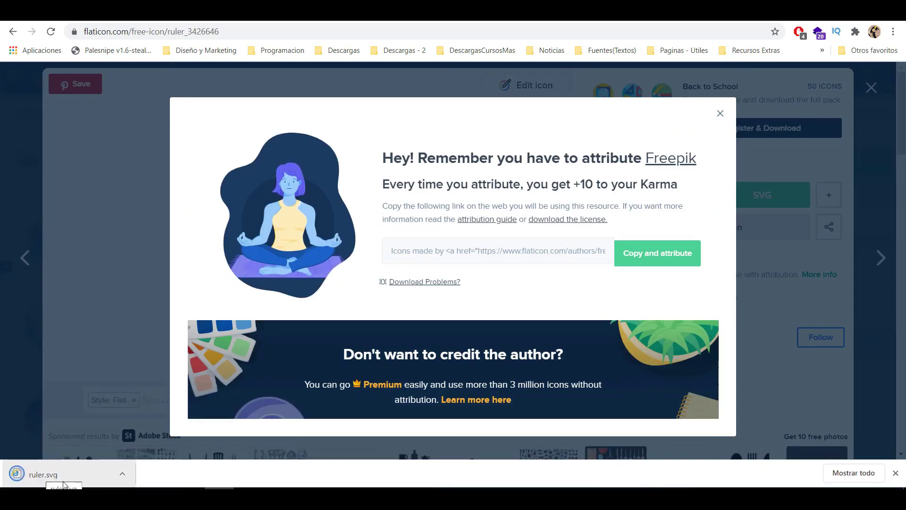
click(51, 474)
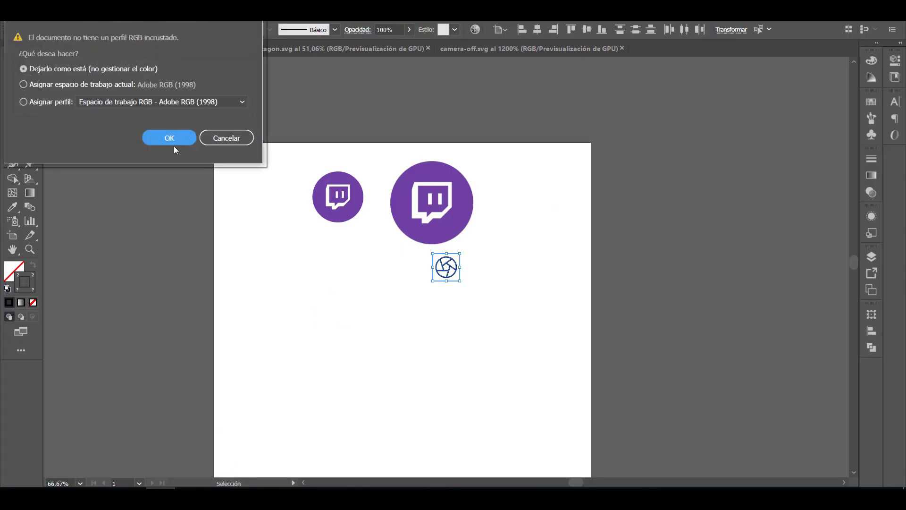
click(170, 138)
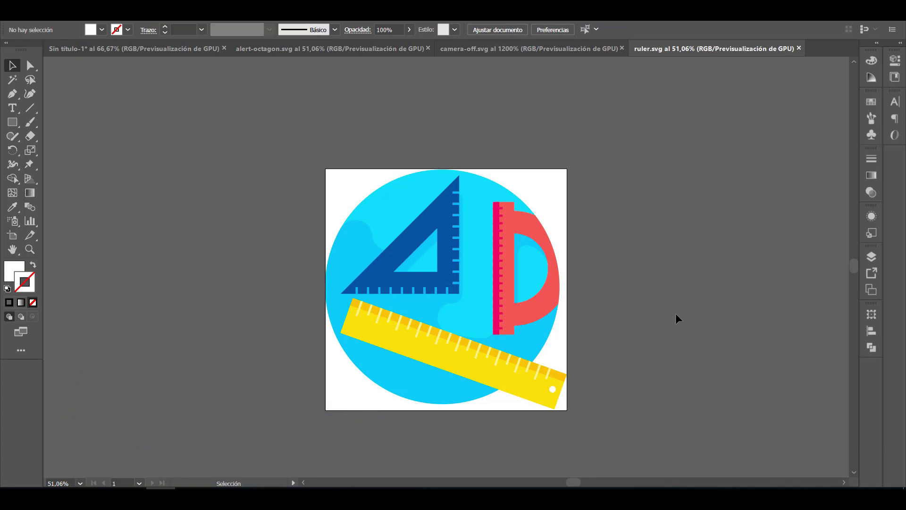
- Move the yellow ruler, the red protractor and the blue set square off the circle to outside the artboard
click(531, 278)
click(555, 342)
click(492, 339)
scroll(472, 366, up, 4)
scroll(476, 372, down, 5)
double_click(469, 370)
drag(469, 354, 755, 257)
drag(501, 312, 713, 411)
drag(446, 285, 188, 256)
click(380, 384)
double_click(245, 366)
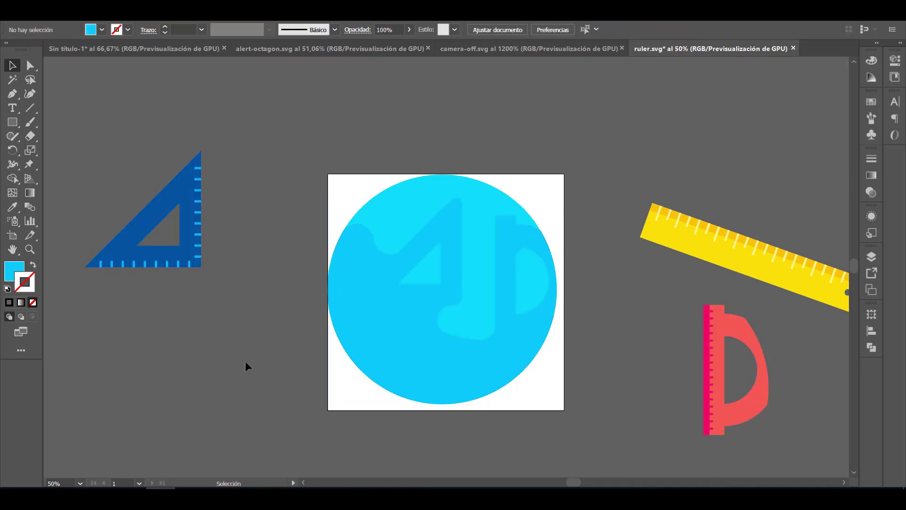
- Cut the blue set square, paste it back and place it beside the upper left of the artboard
drag(123, 155, 264, 321)
click(265, 321)
double_click(184, 245)
drag(139, 139, 212, 295)
key(ctrl+x)
double_click(239, 270)
key(ctrl+v)
drag(494, 317, 196, 246)
click(112, 234)
click(207, 258)
click(263, 247)
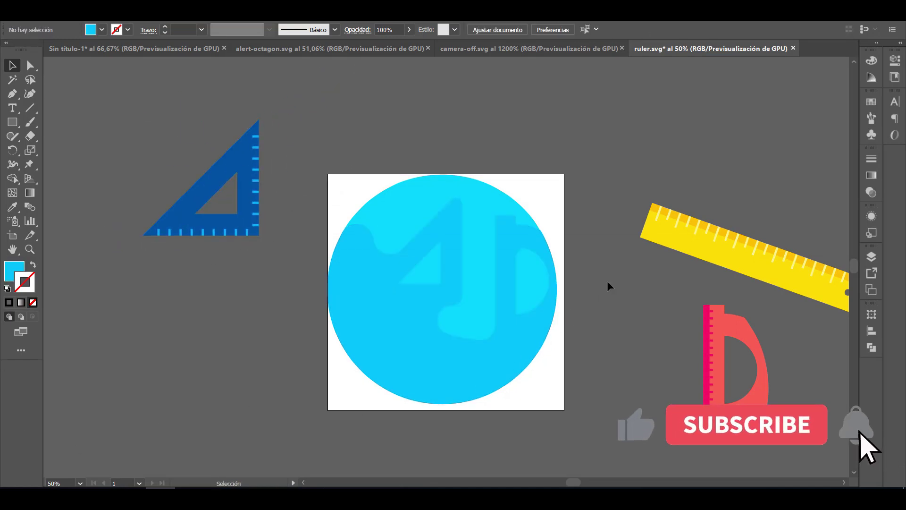
- Return to the browser, close the Ruler icon's download message and detail view, and go to the Flaticon home page
click(167, 47)
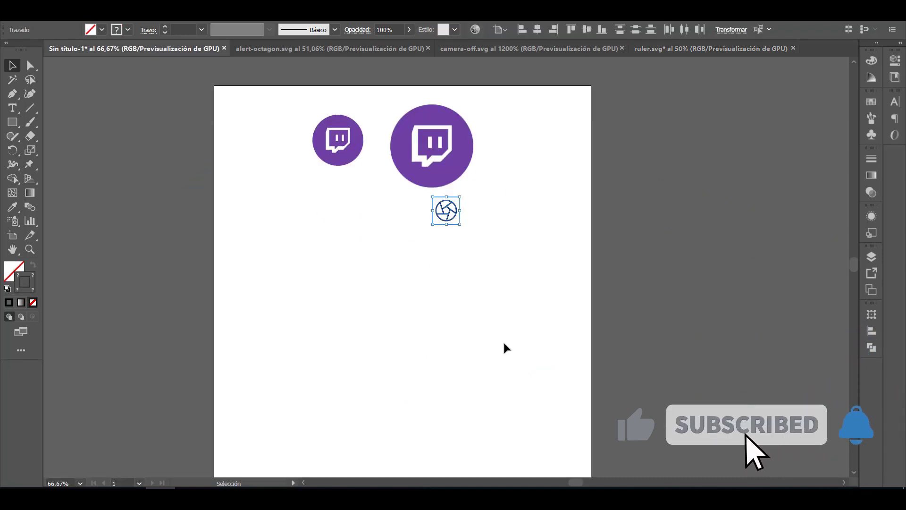
click(729, 49)
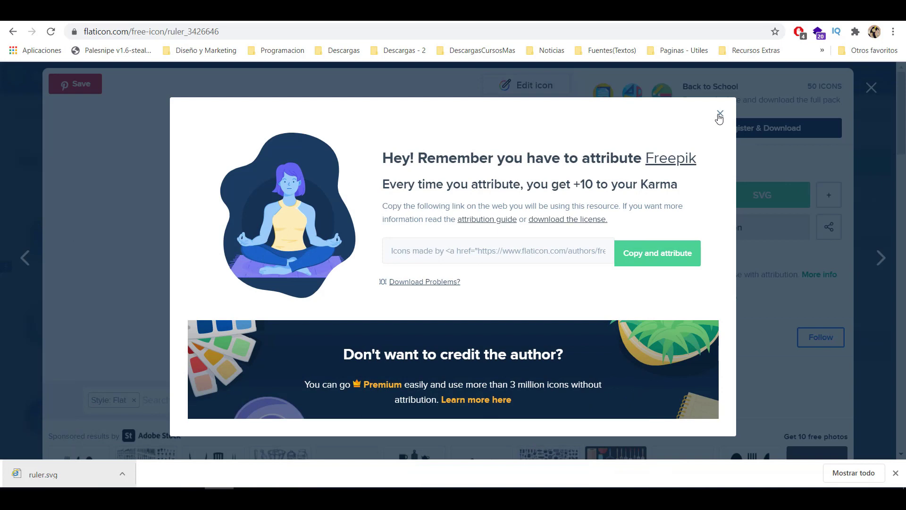
click(720, 115)
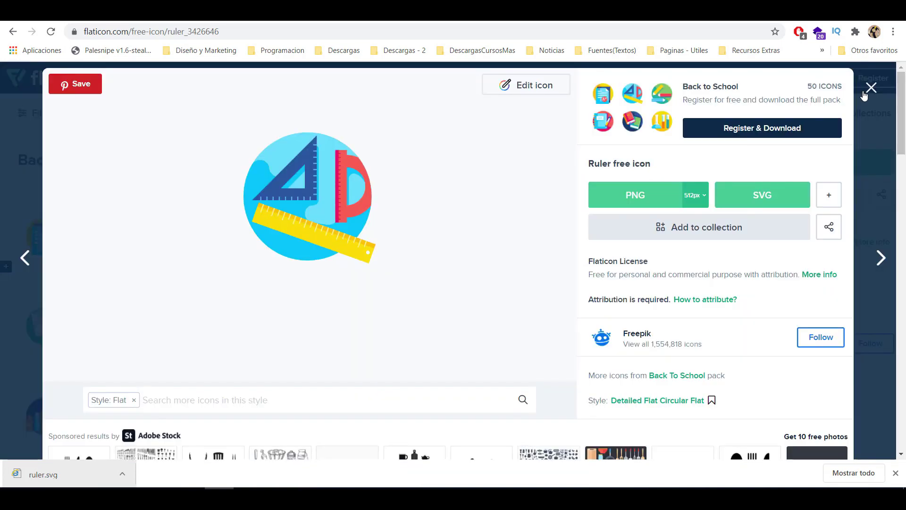
click(710, 87)
scroll(457, 328, down, 15)
scroll(460, 329, up, 15)
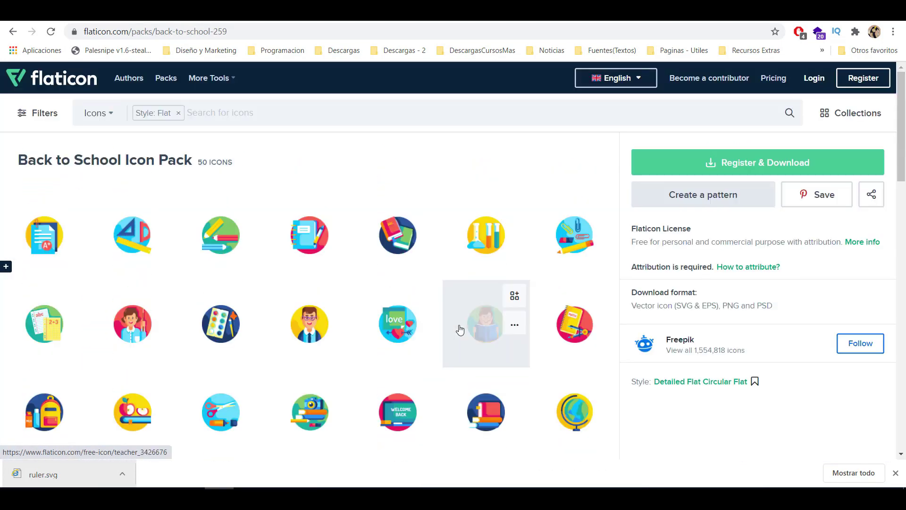
click(66, 81)
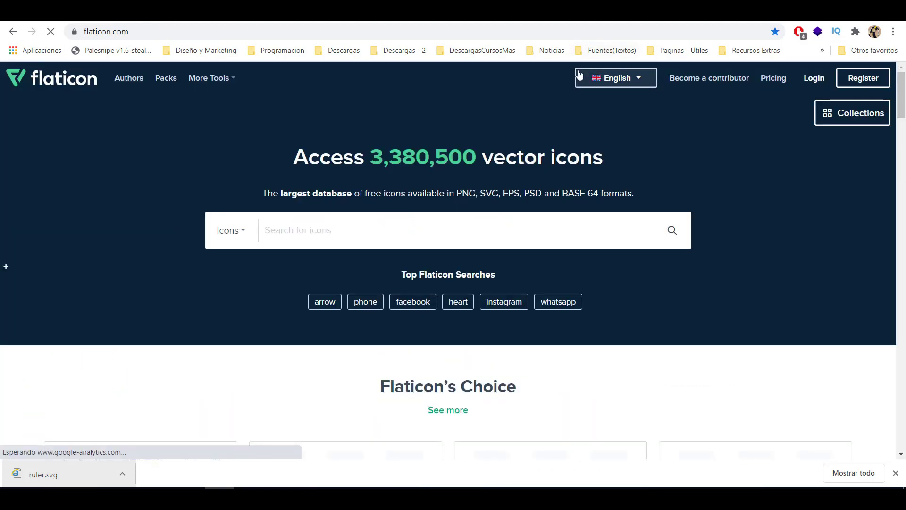